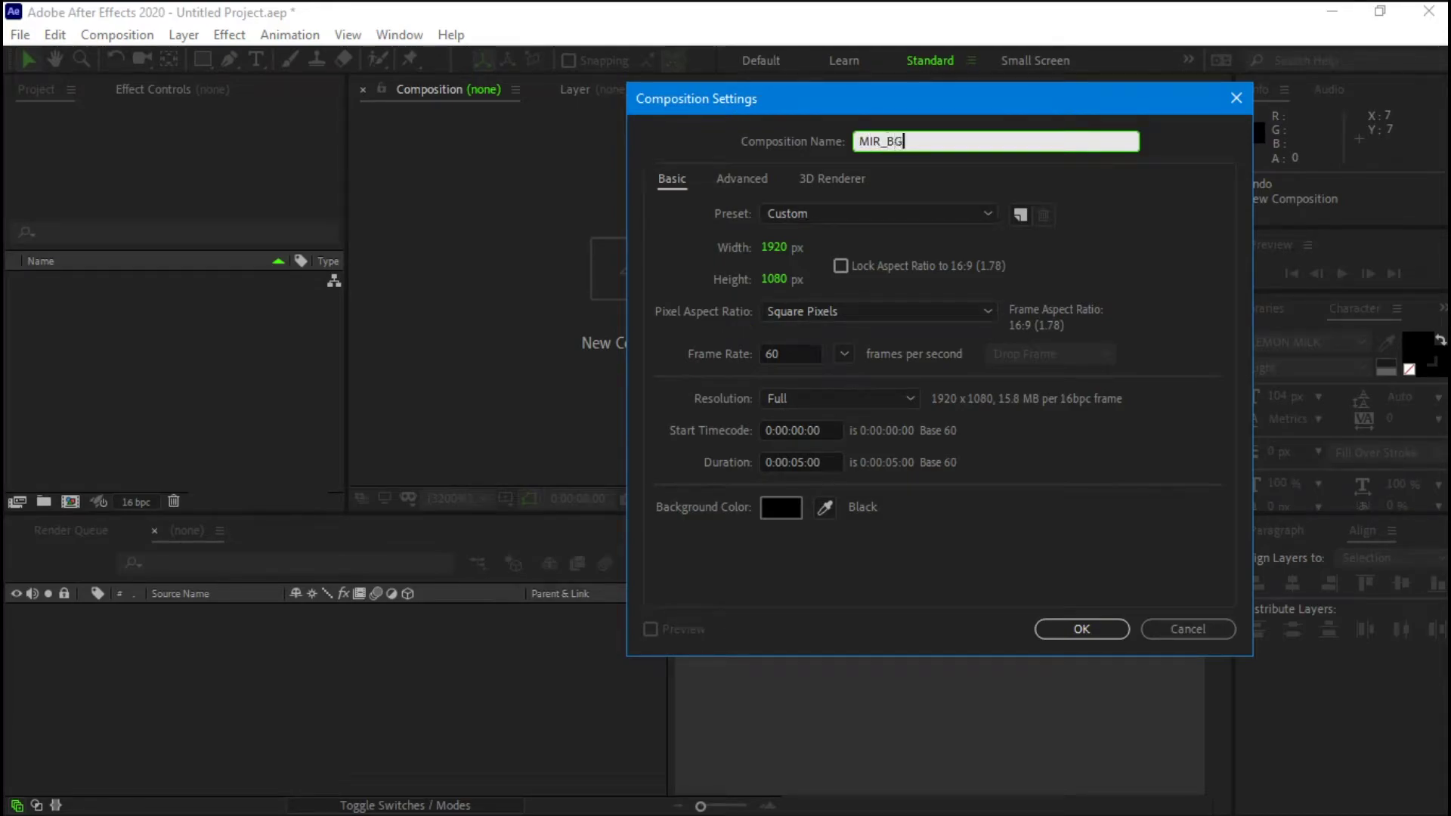
Create the MIR_BG composition and add a full-frame solid named MIR
key(Return)
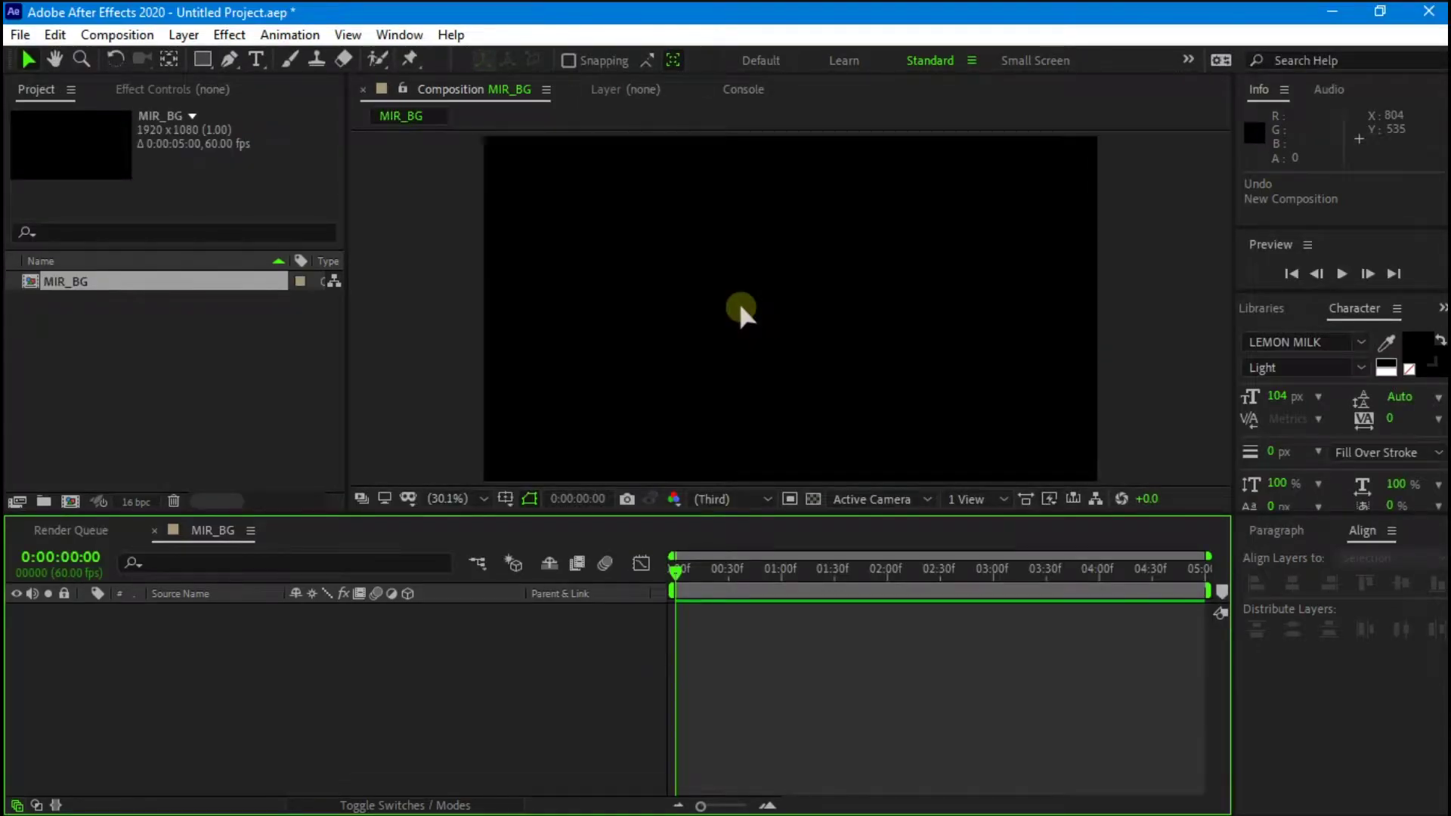
key(ctrl+y)
text(MIR)
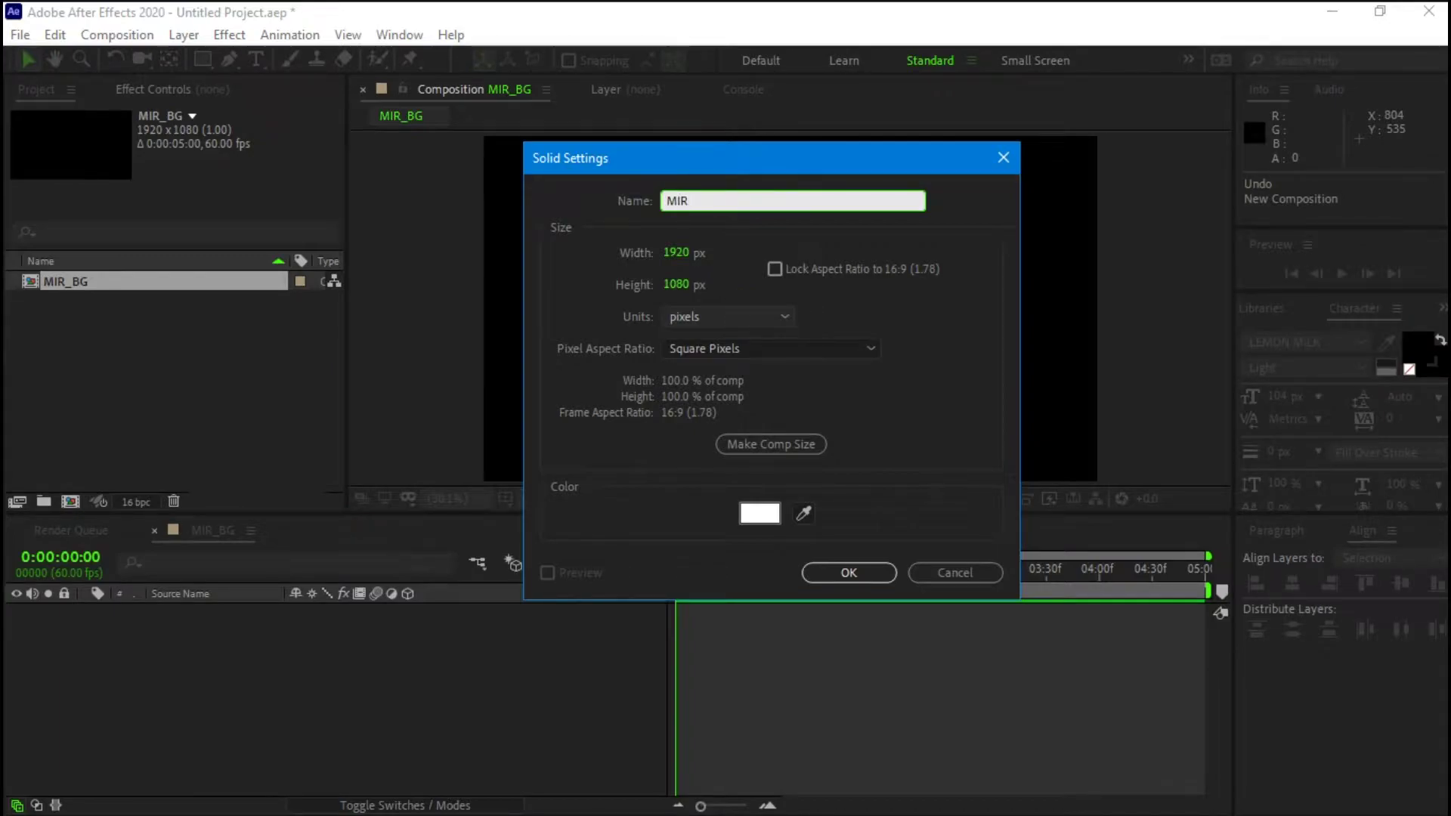
key(Return)
Apply the Mir 3 effect to the MIR solid by searching 'mir' in FX Console
key(ctrl+space)
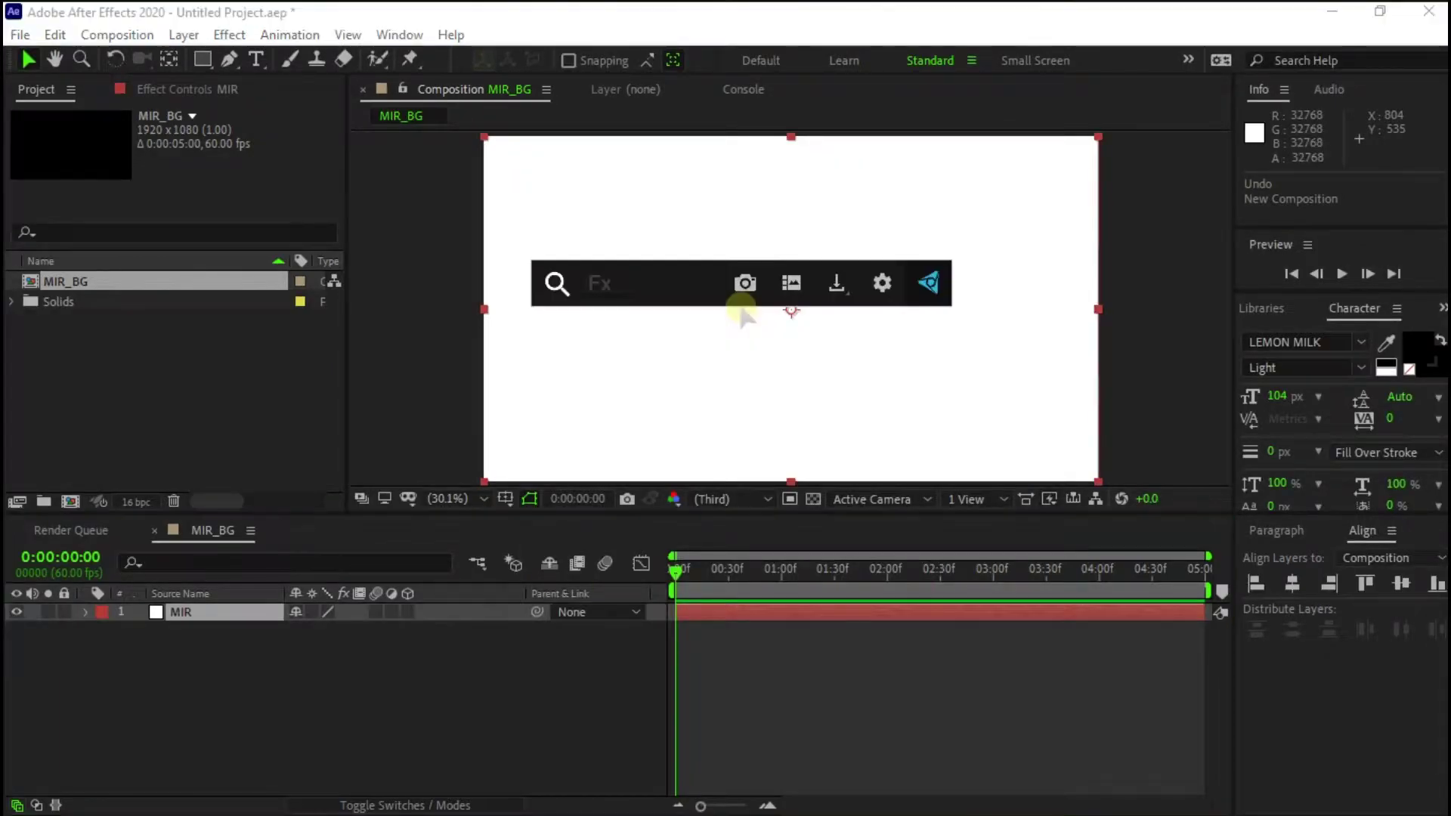
text(mir)
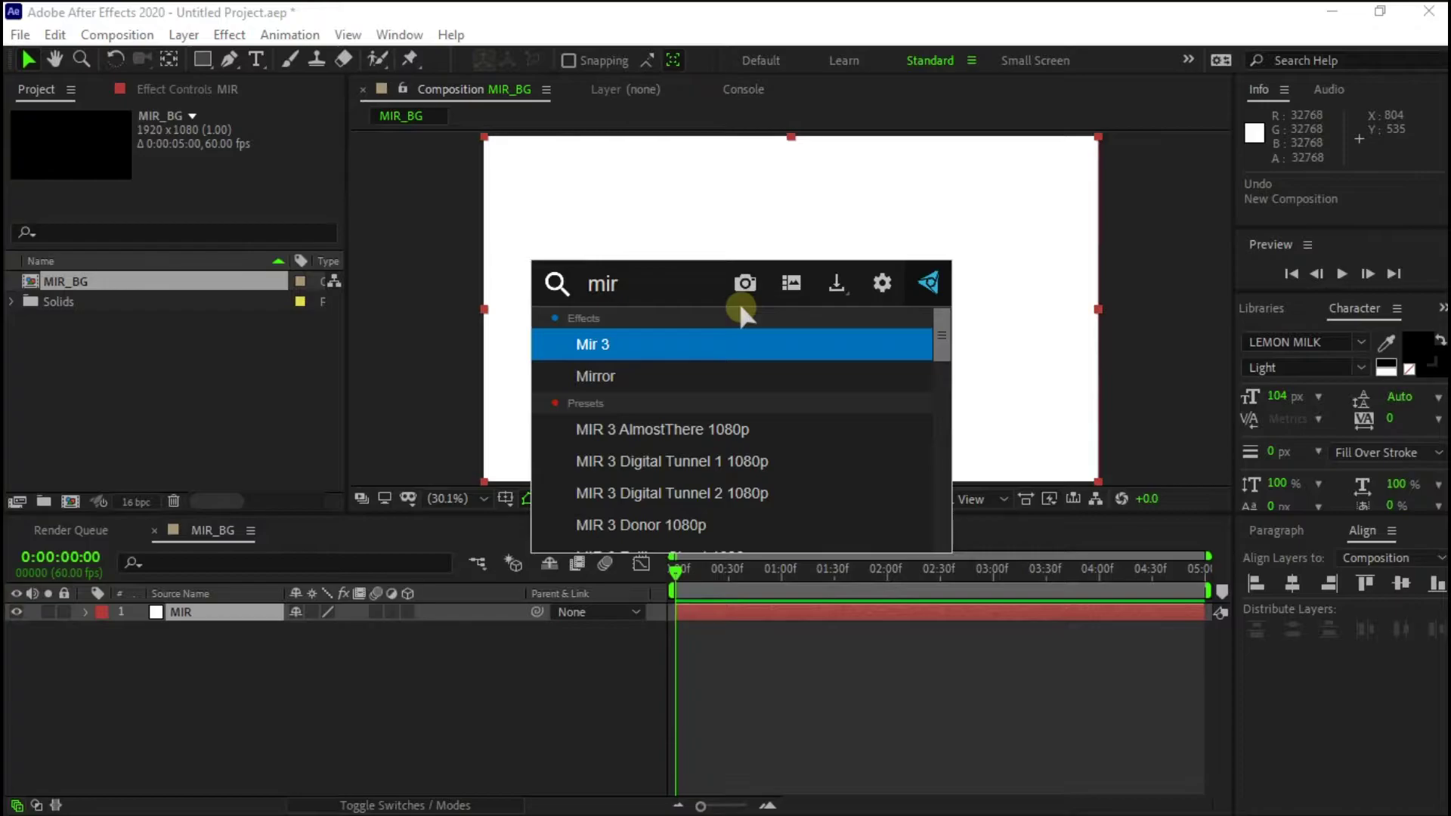
key(Return)
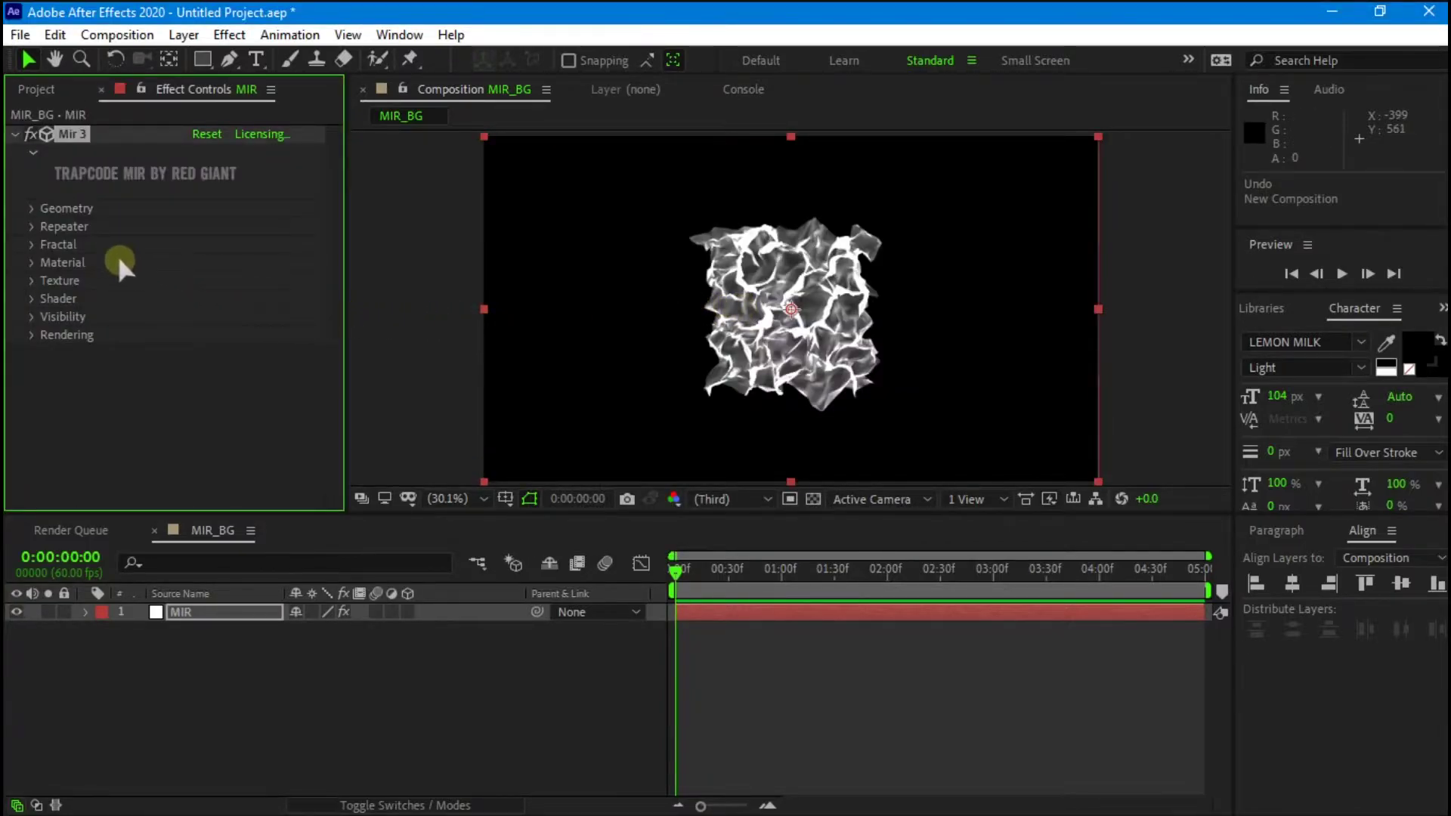
In Mir 3 Geometry, set Size to XYZ Individual with Size X 3700 and Size Y 2900
click(35, 209)
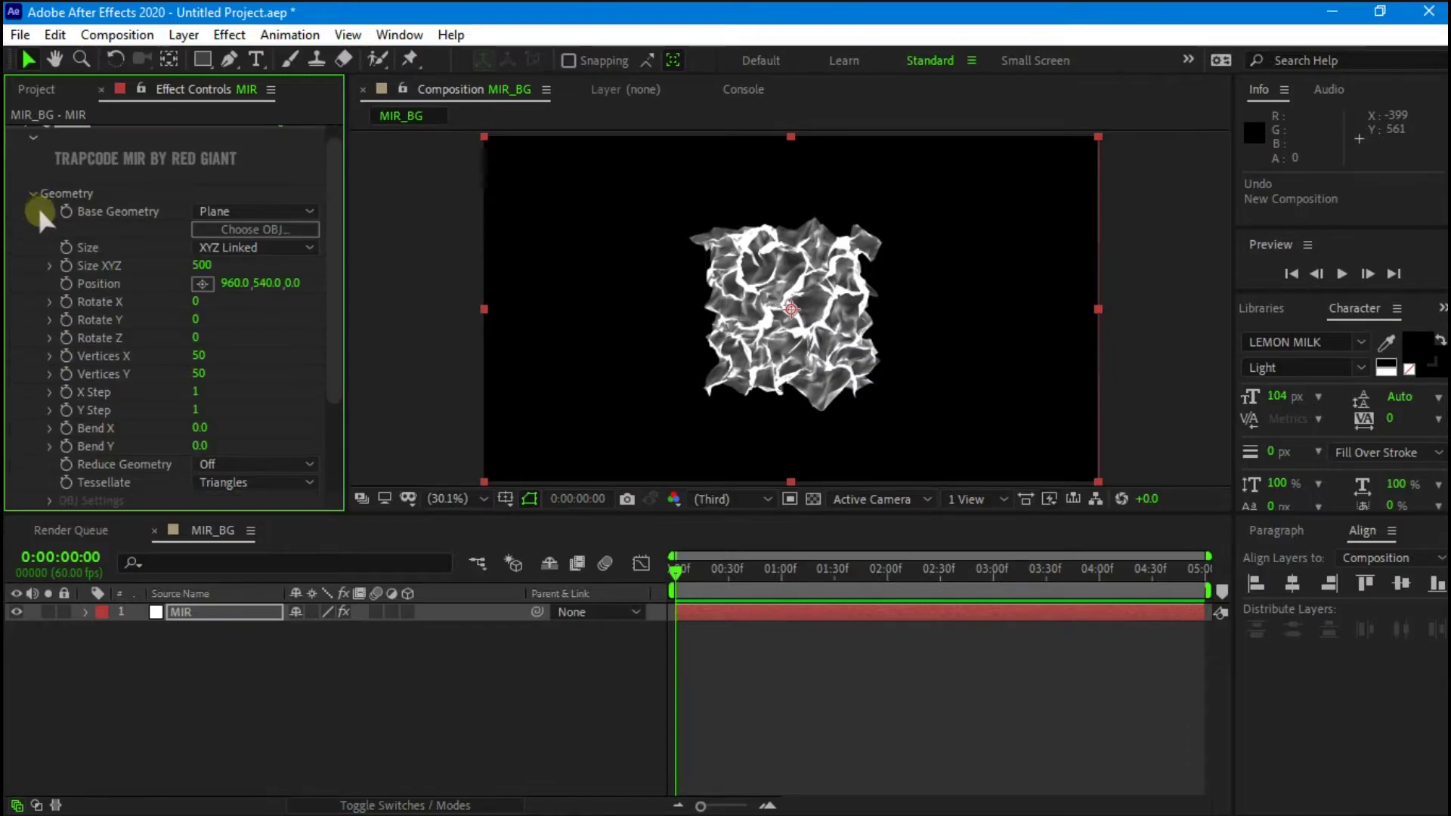
click(219, 248)
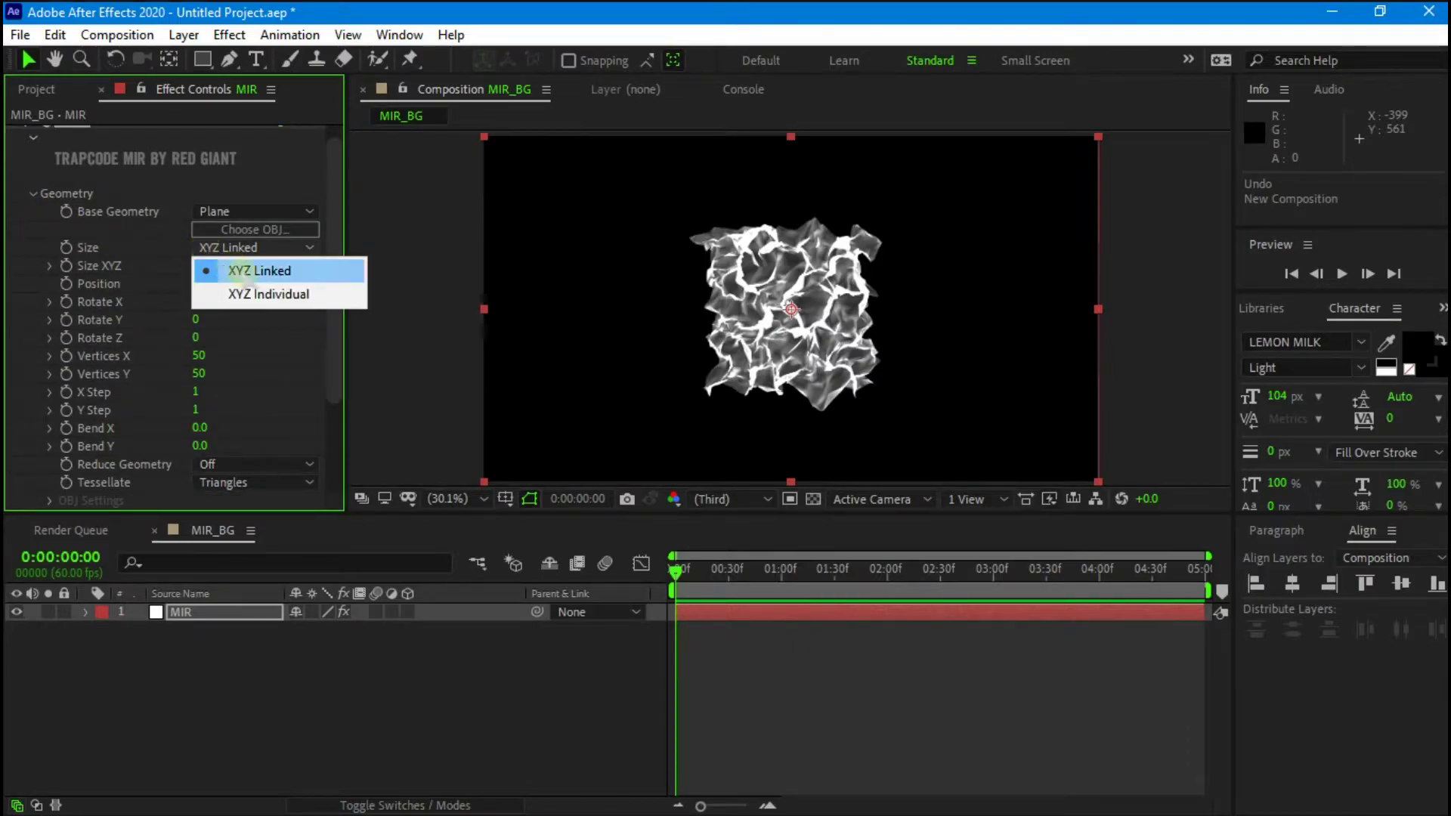
click(251, 294)
click(195, 266)
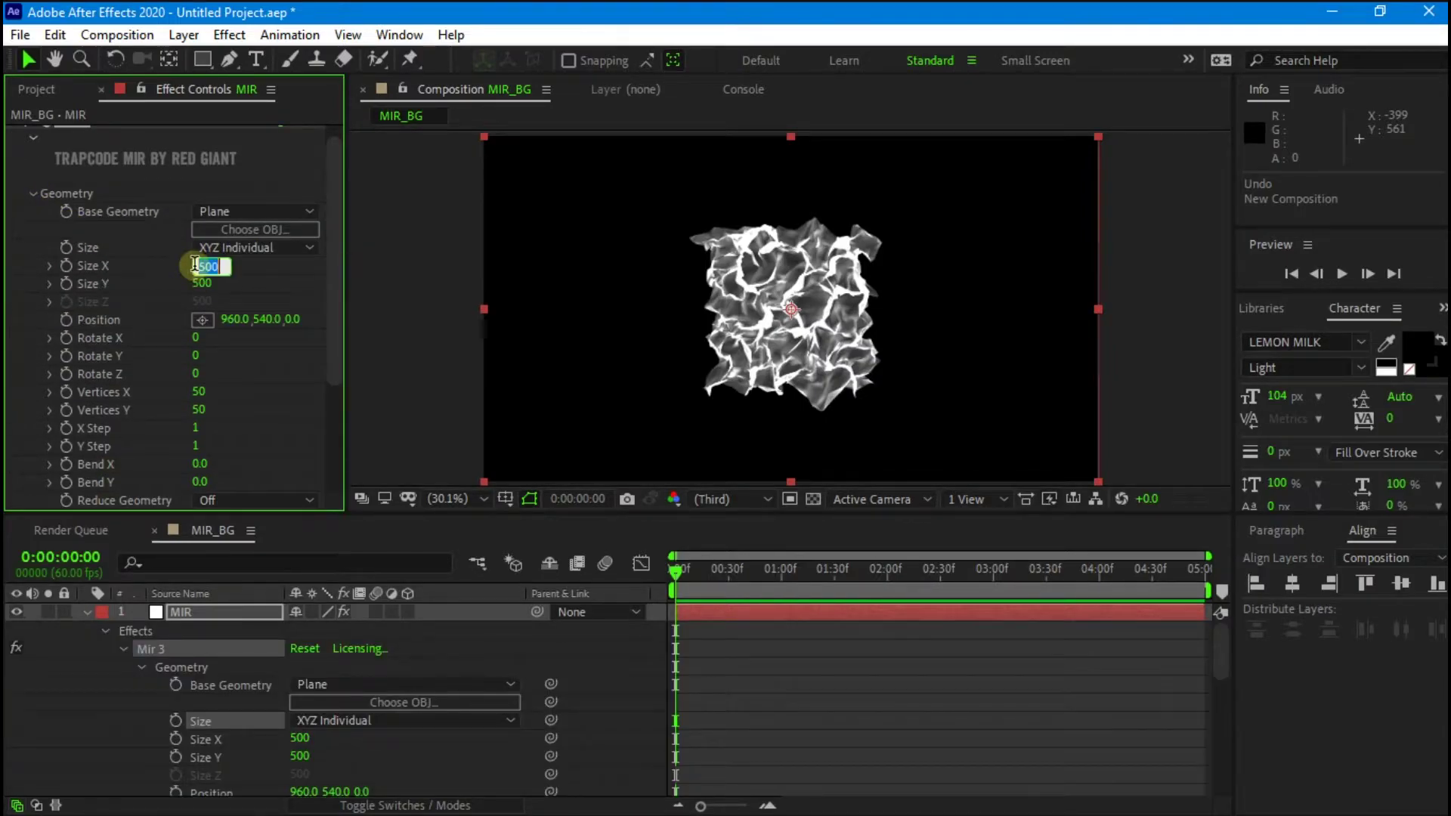
text(37)
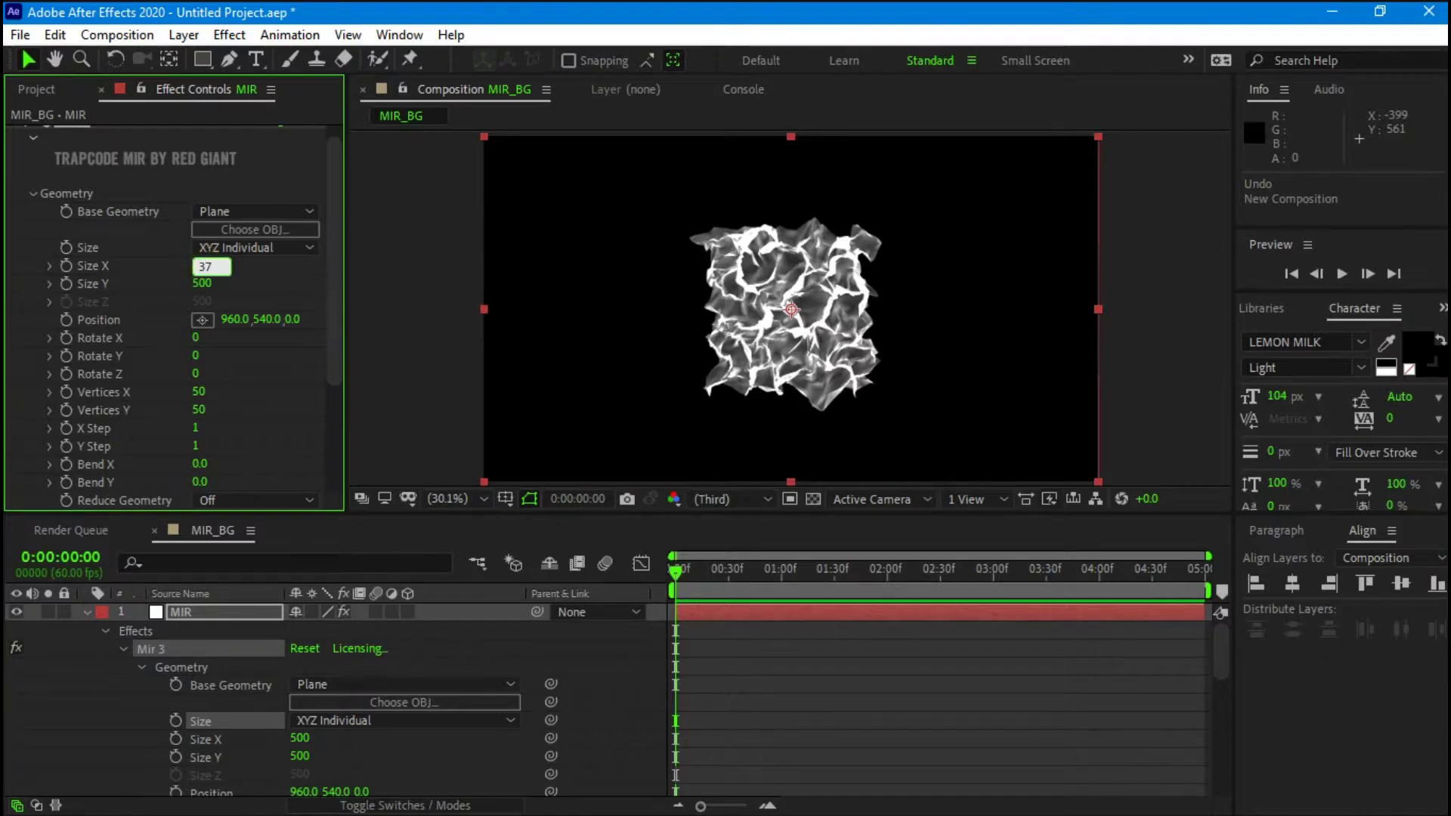
click(204, 257)
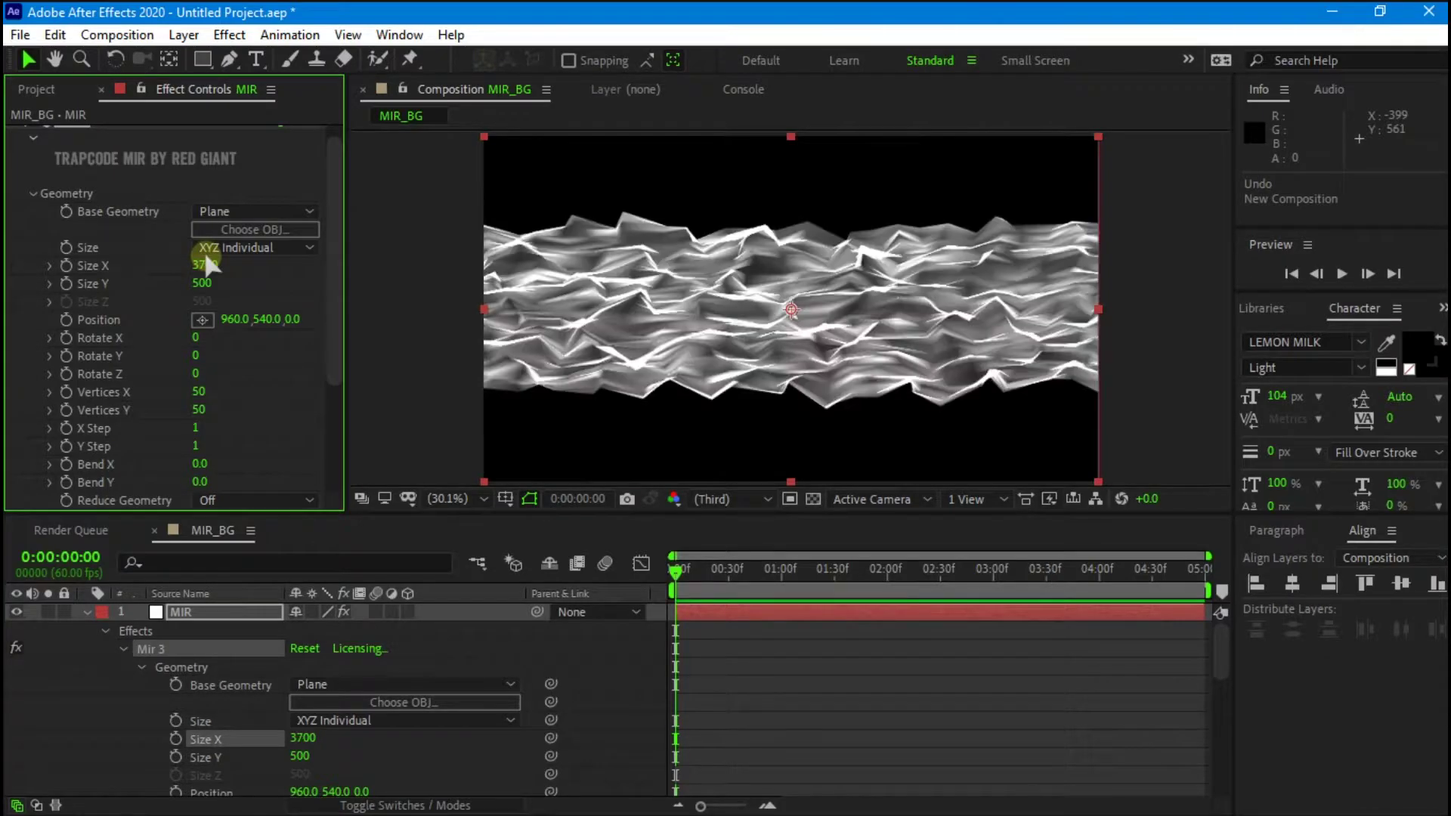
click(202, 283)
text(29)
click(205, 285)
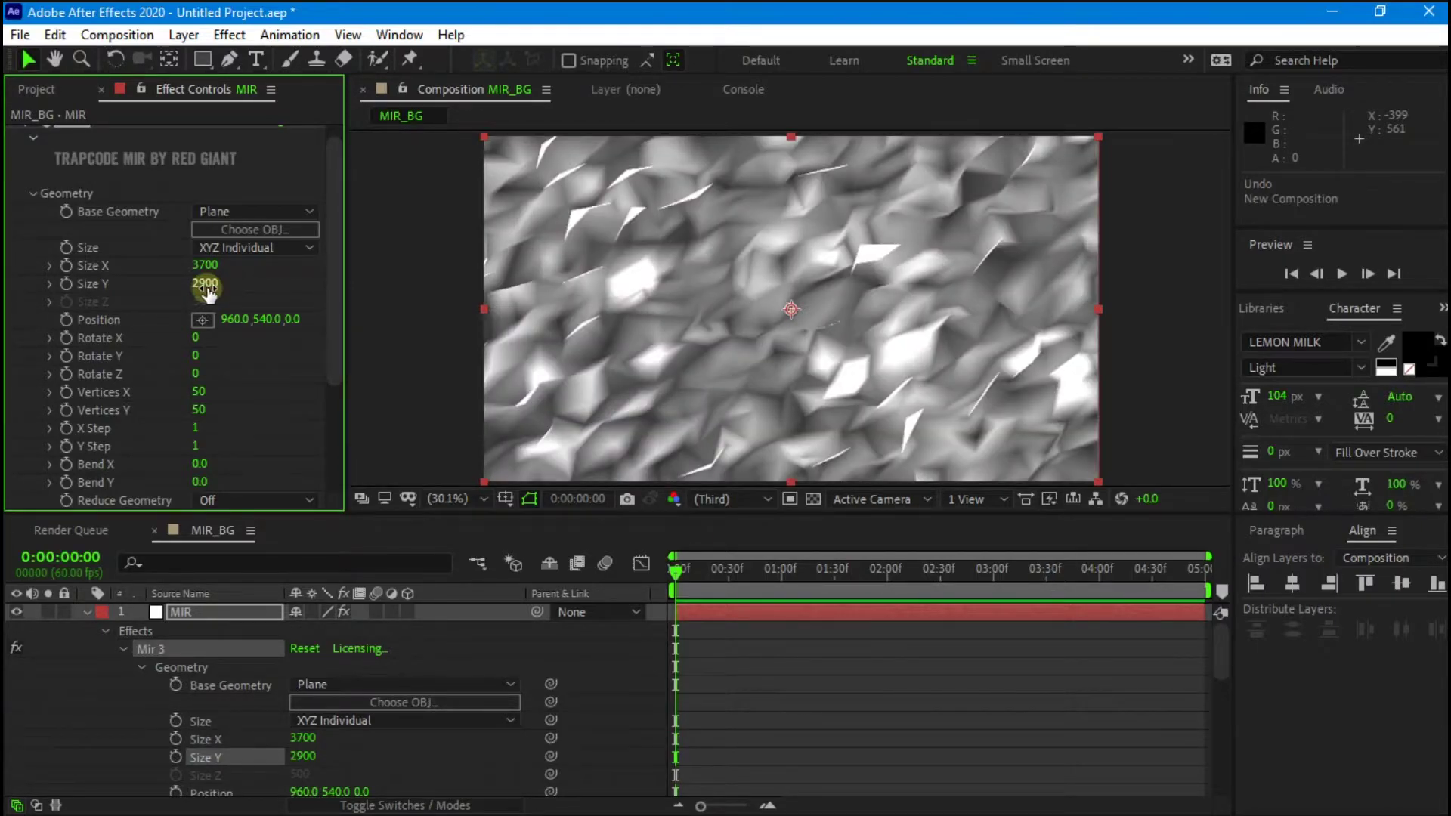
Set the plane's Vertices X to 16 and Vertices Y to 170
click(200, 391)
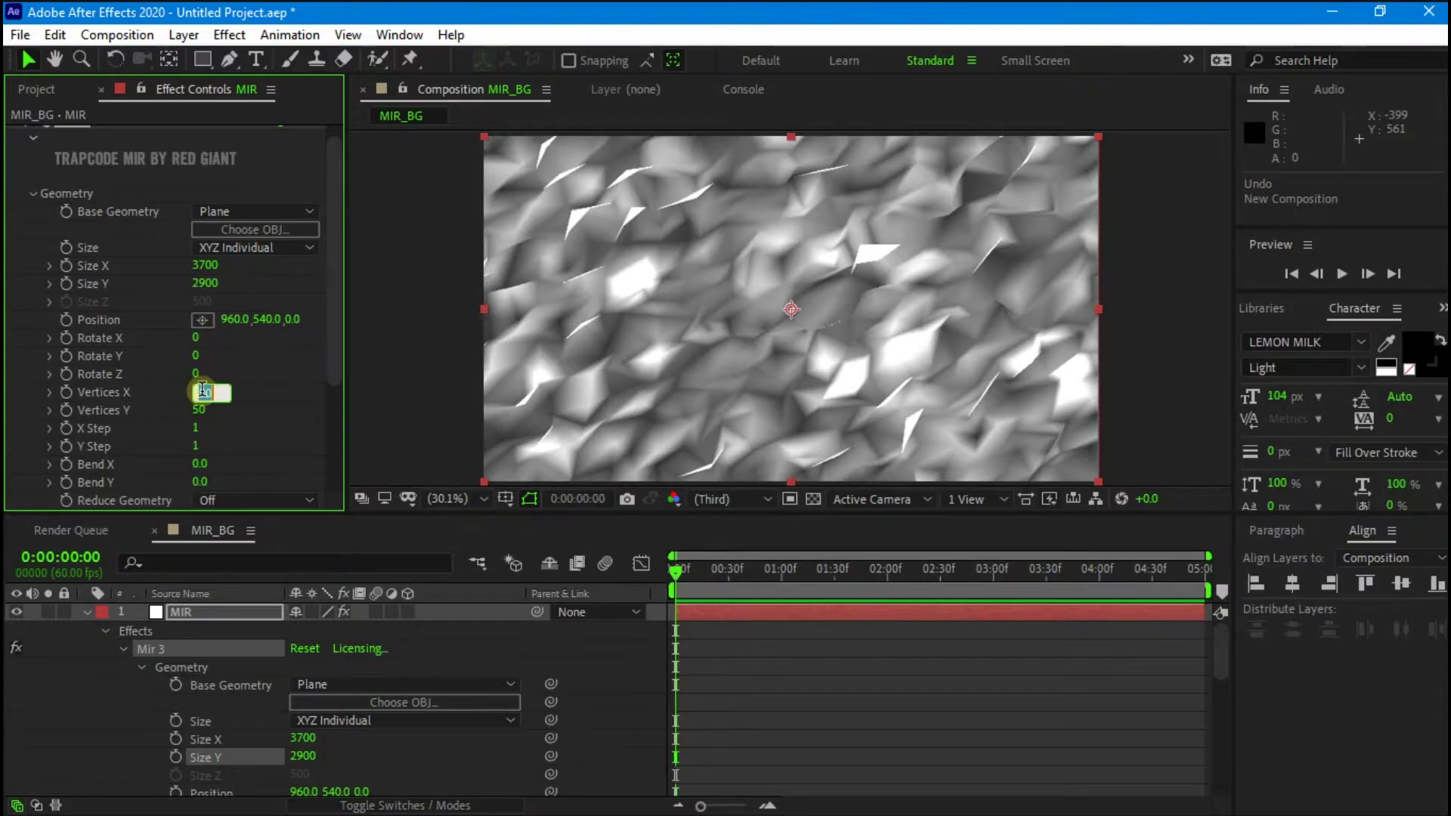
text(15)
key(Return)
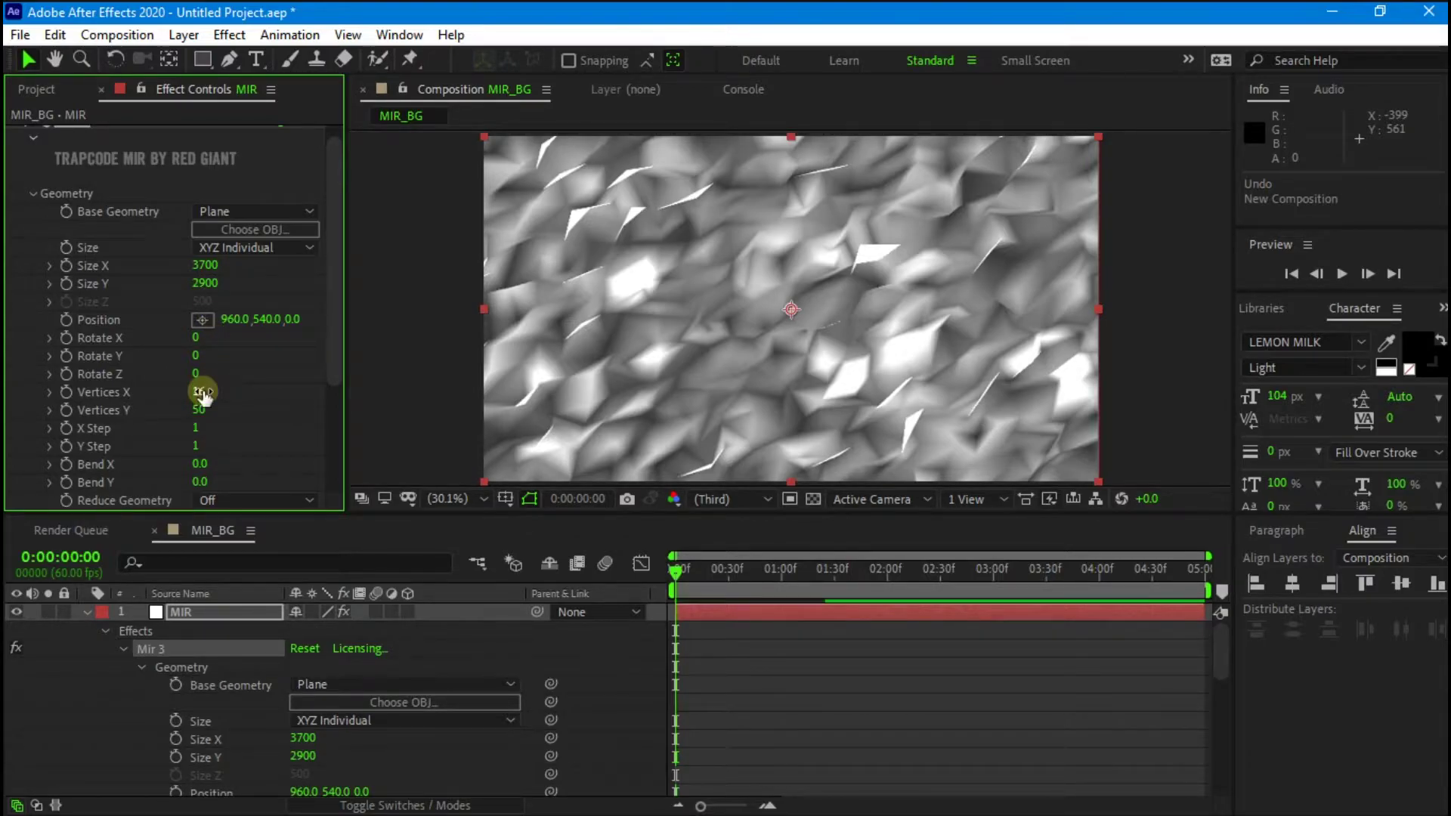
click(204, 410)
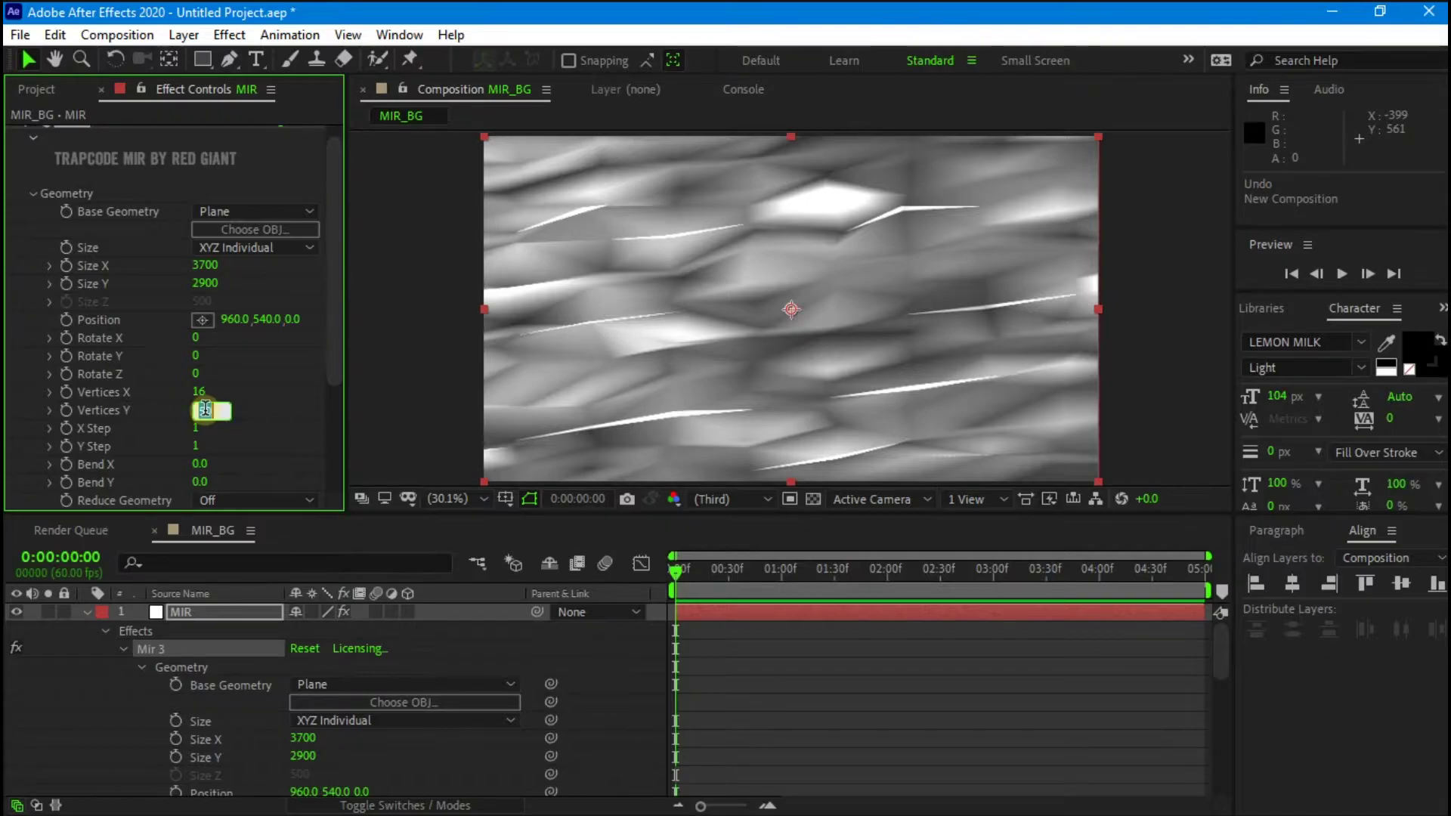
text(17)
text(00)
key(Return)
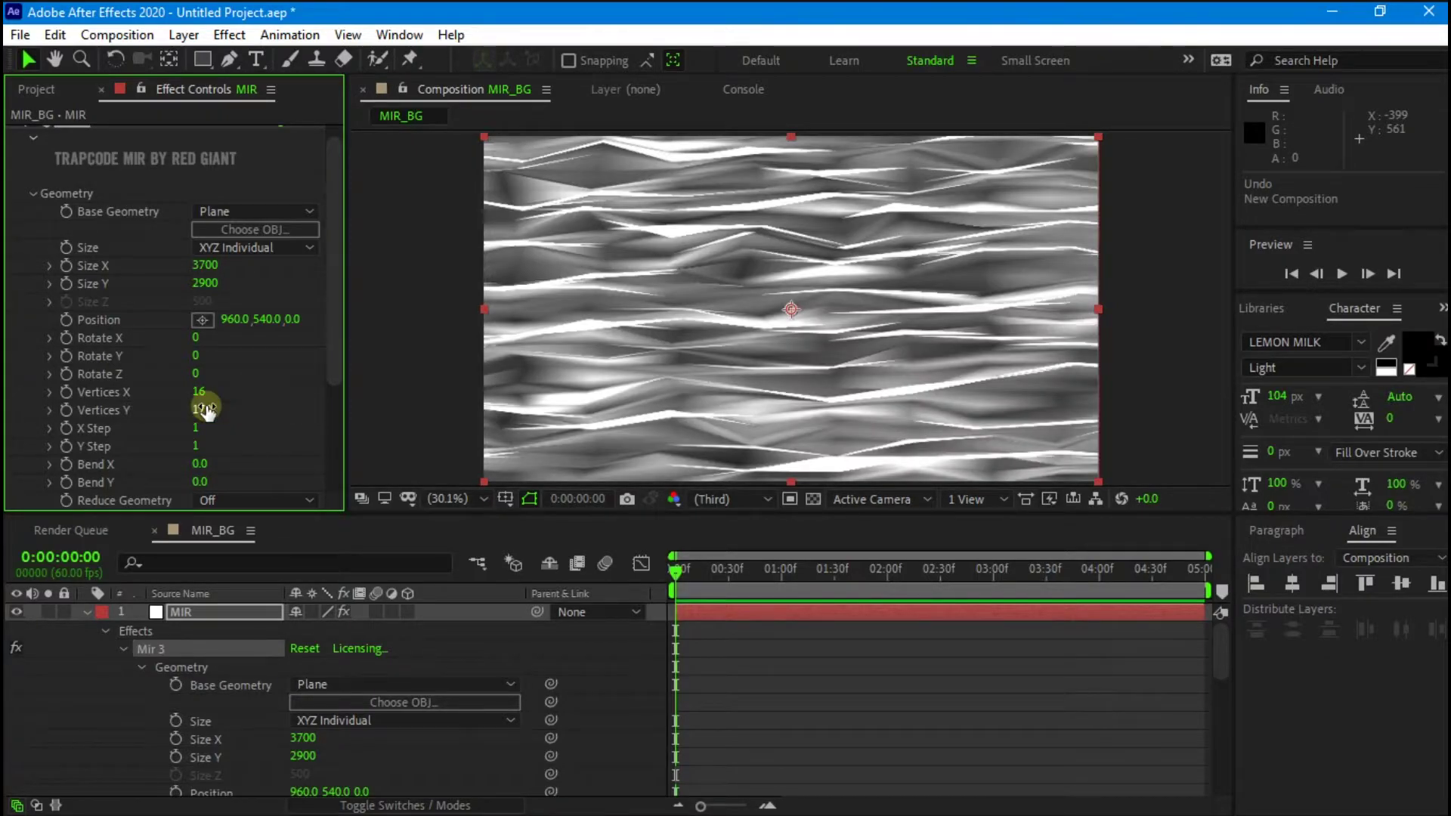
scroll(212, 407, down, 1)
Expand the Mir 3 Fractal group and set Spiral to 3.0
scroll(155, 415, down, 1)
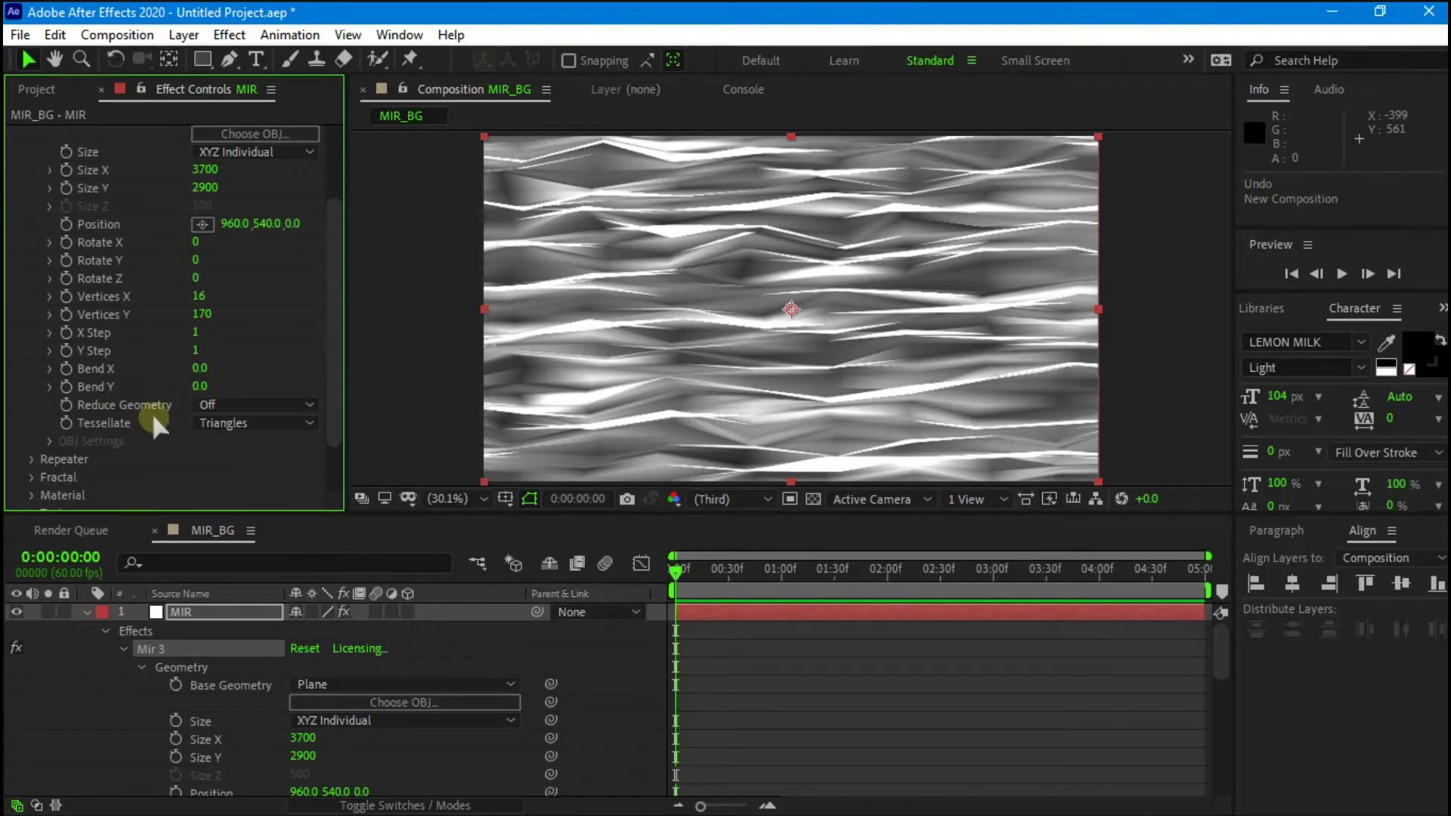
scroll(151, 409, down, 1)
click(31, 431)
scroll(29, 423, down, 3)
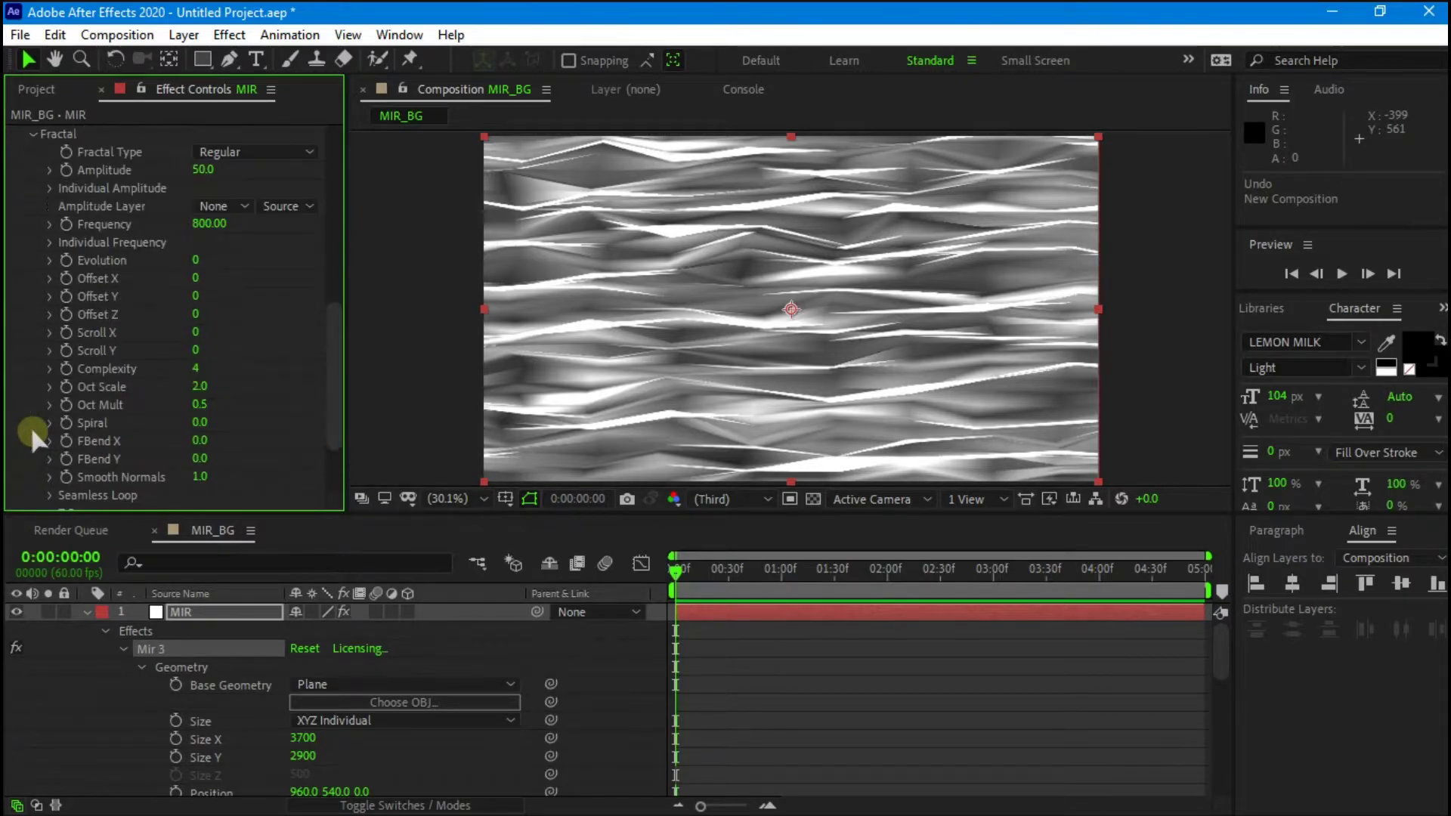
click(198, 423)
text(3)
click(189, 416)
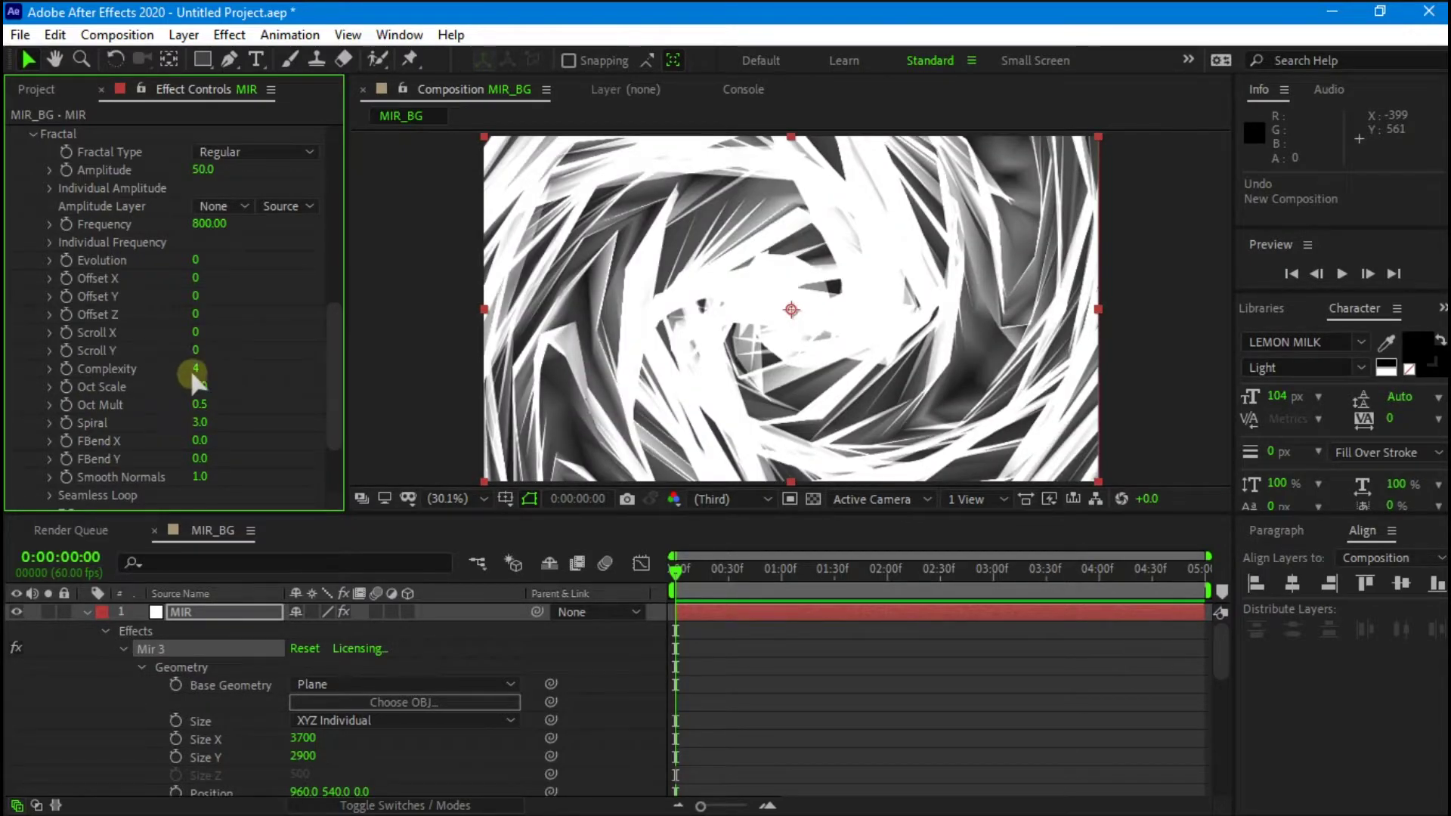
Set Fractal Complexity to 0 and Amplitude to 3.0 for a smooth swirl
click(195, 368)
text(0)
key(Return)
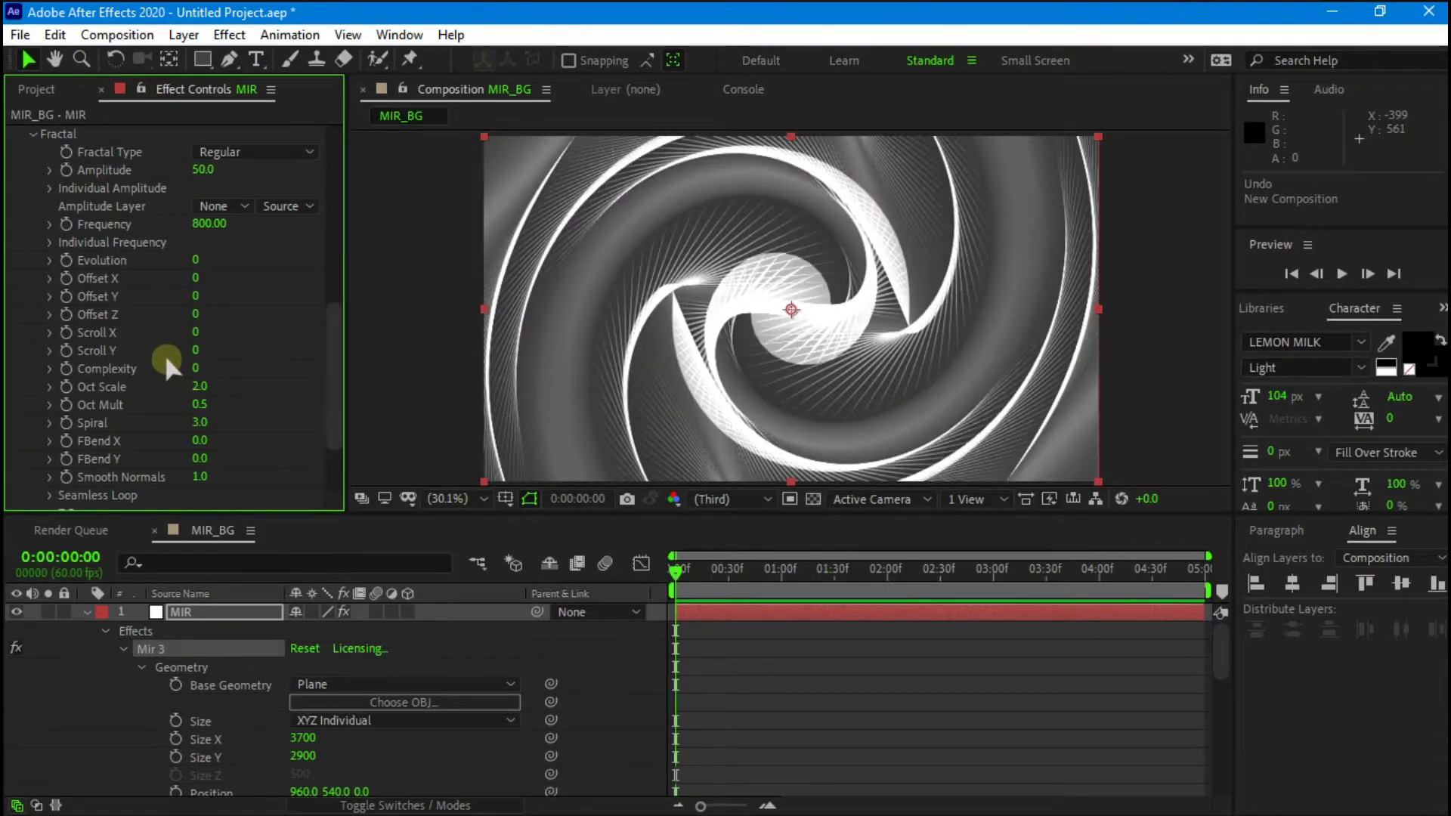
scroll(163, 351, up, 2)
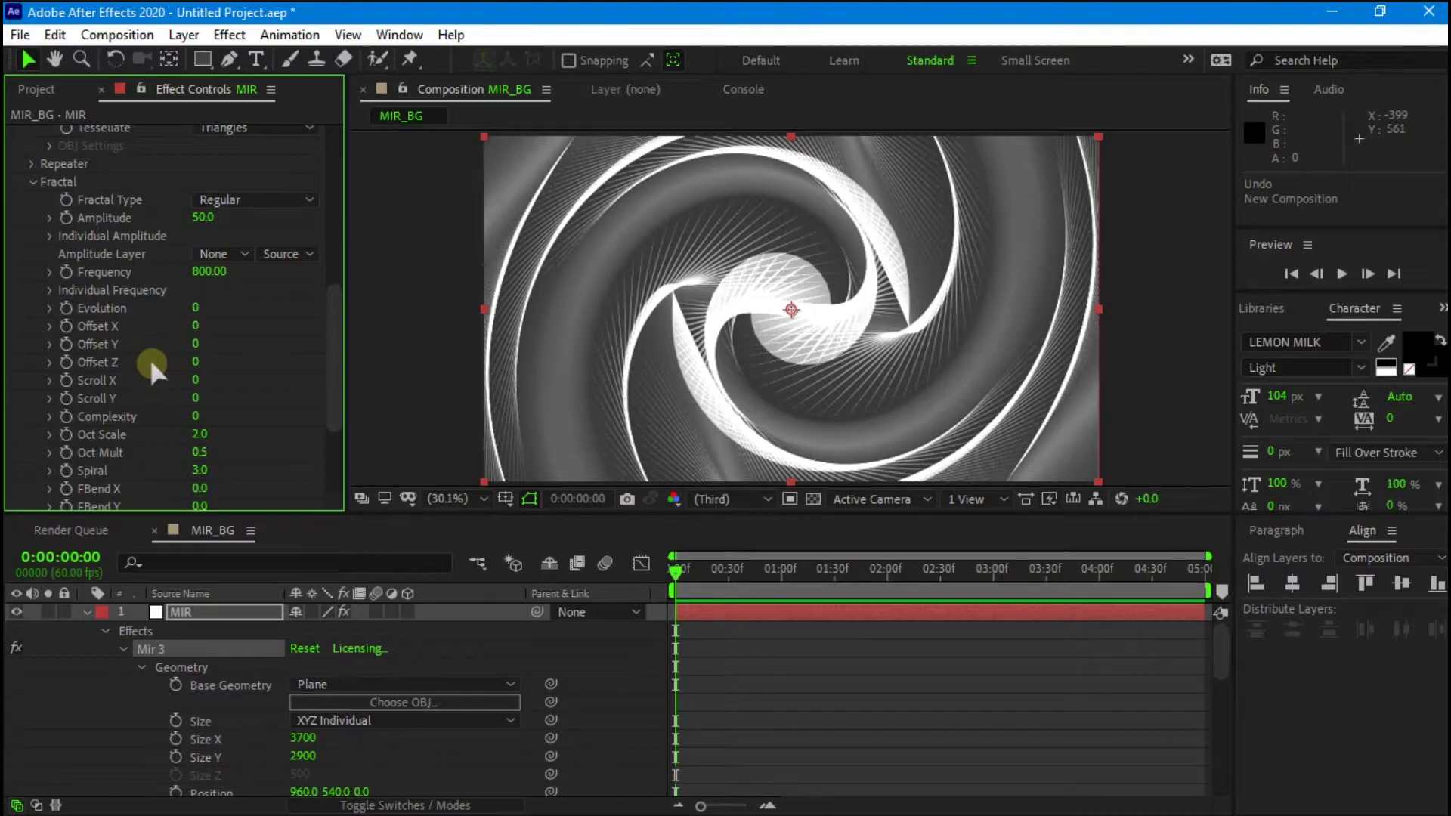
click(198, 218)
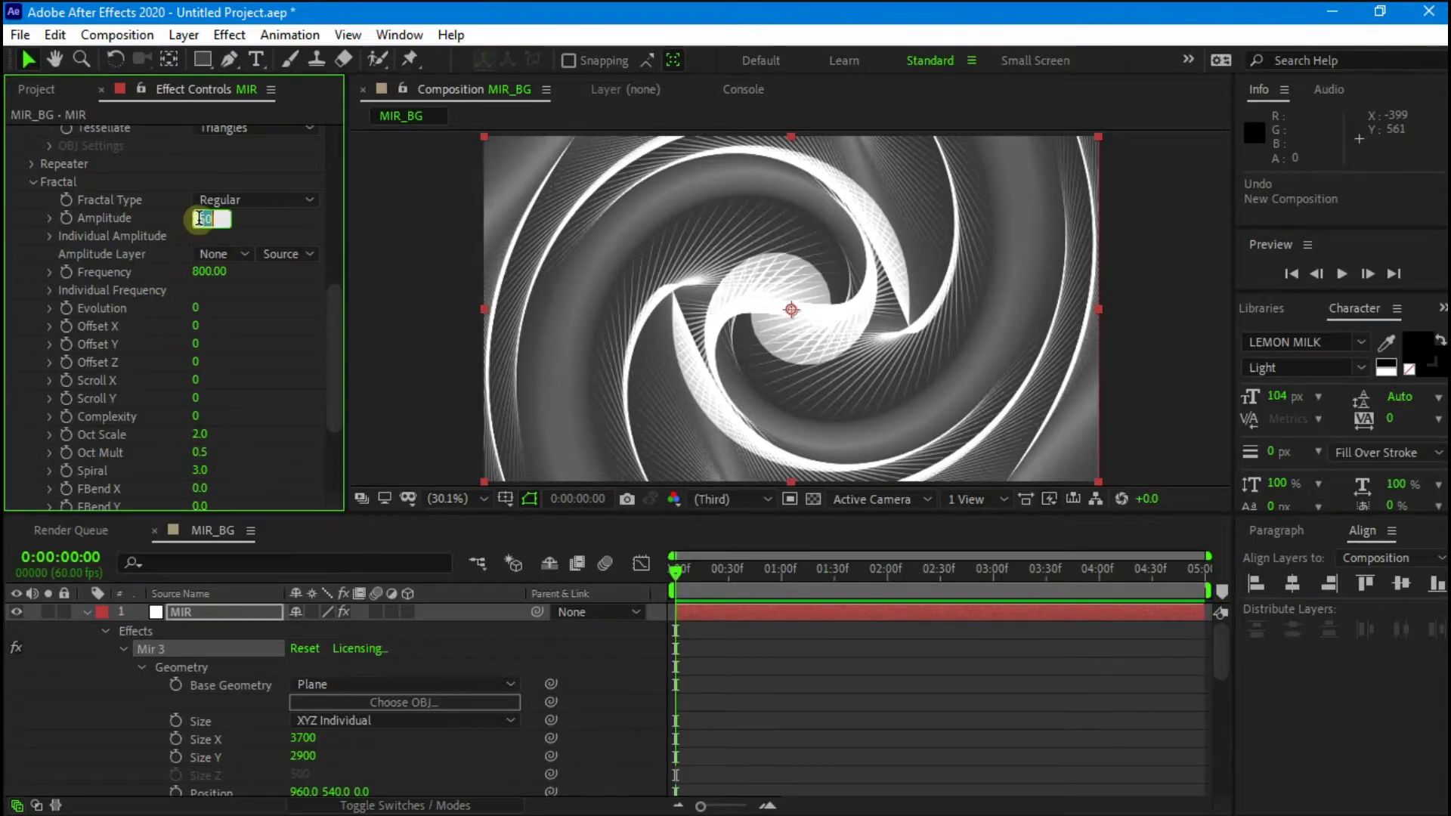
text(3)
key(Return)
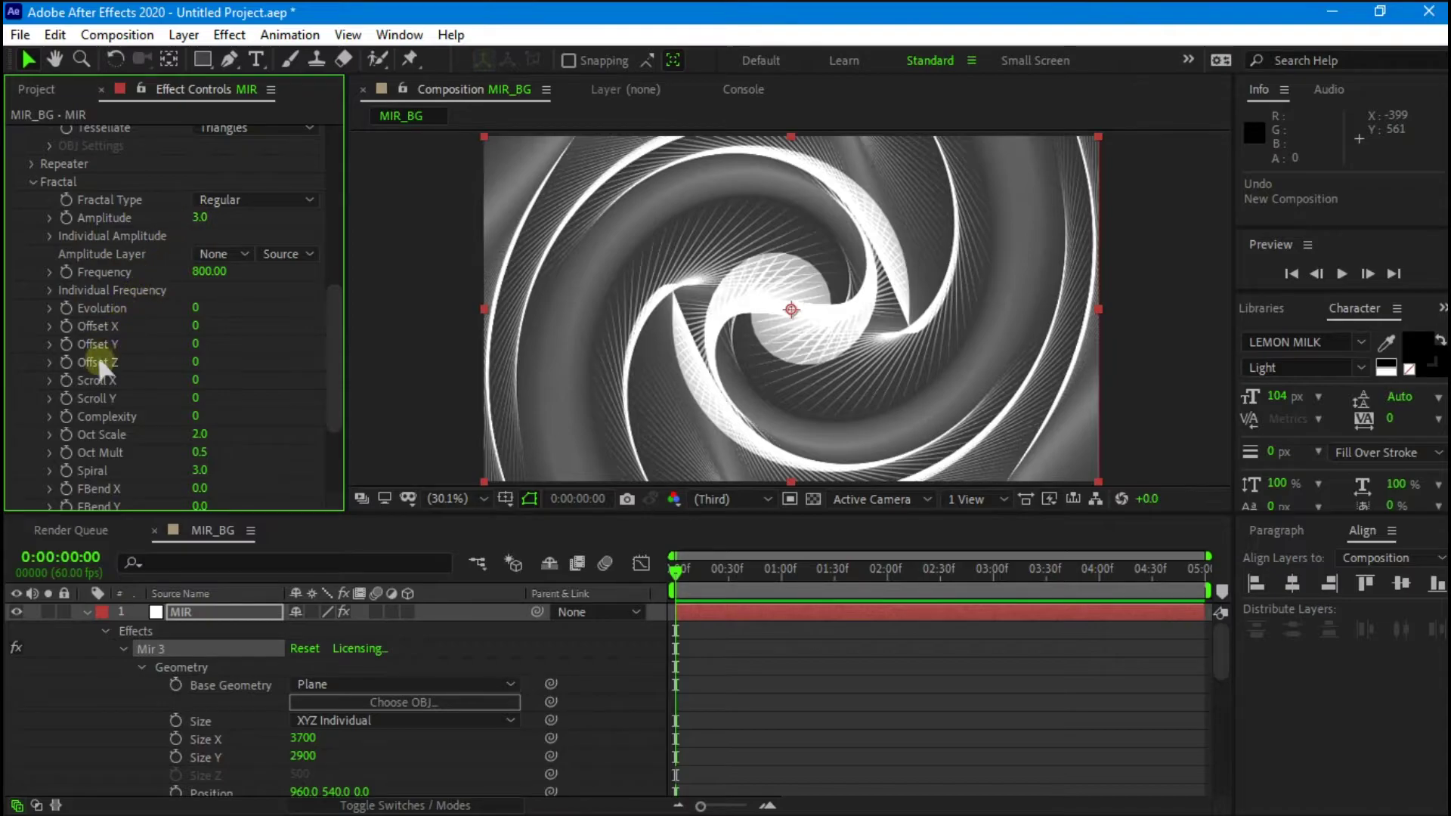
Give Scroll X the expression time*300 and expand the Texture group
alt+click(67, 380)
text(time)
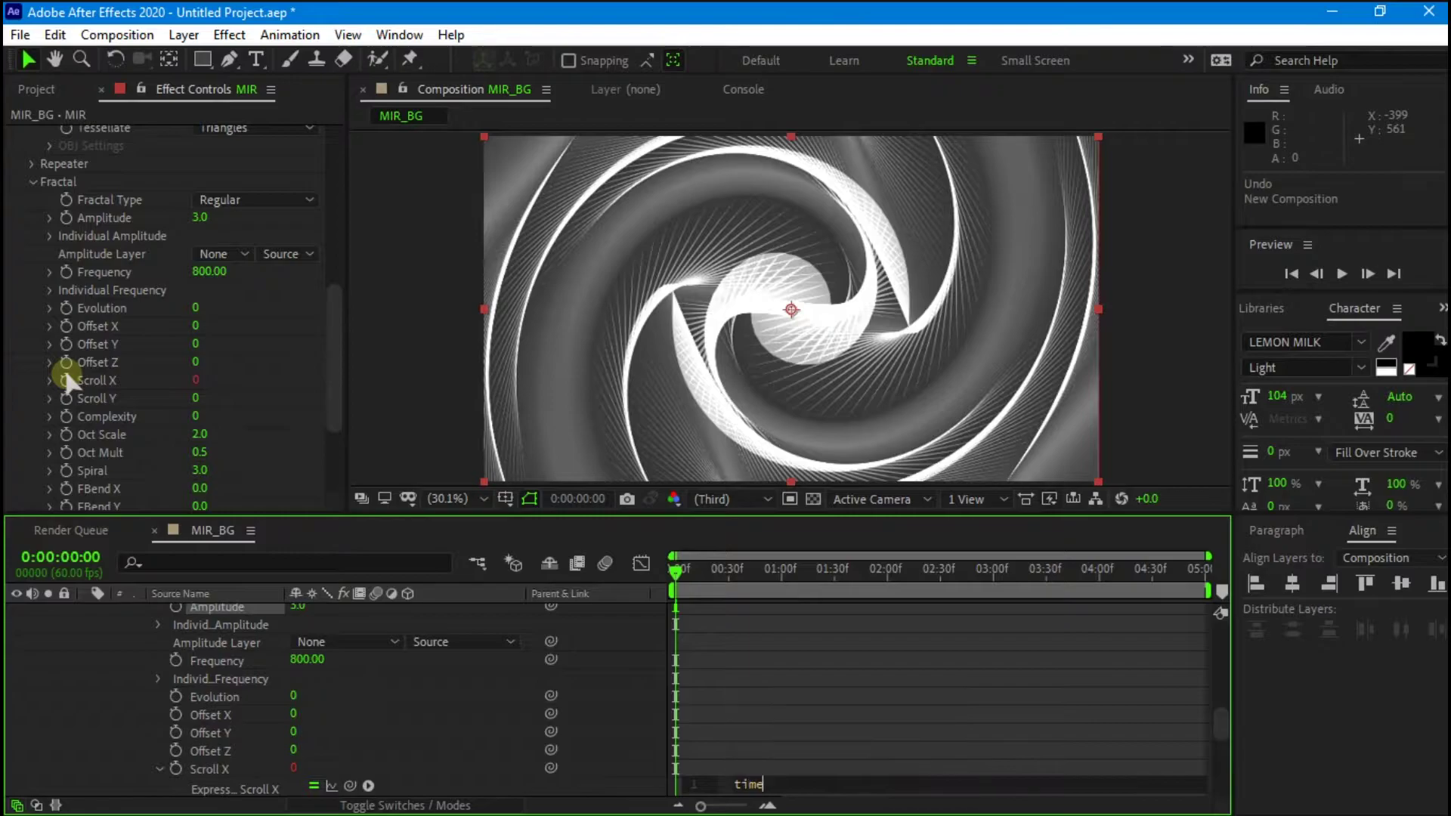
text(*)
click(88, 374)
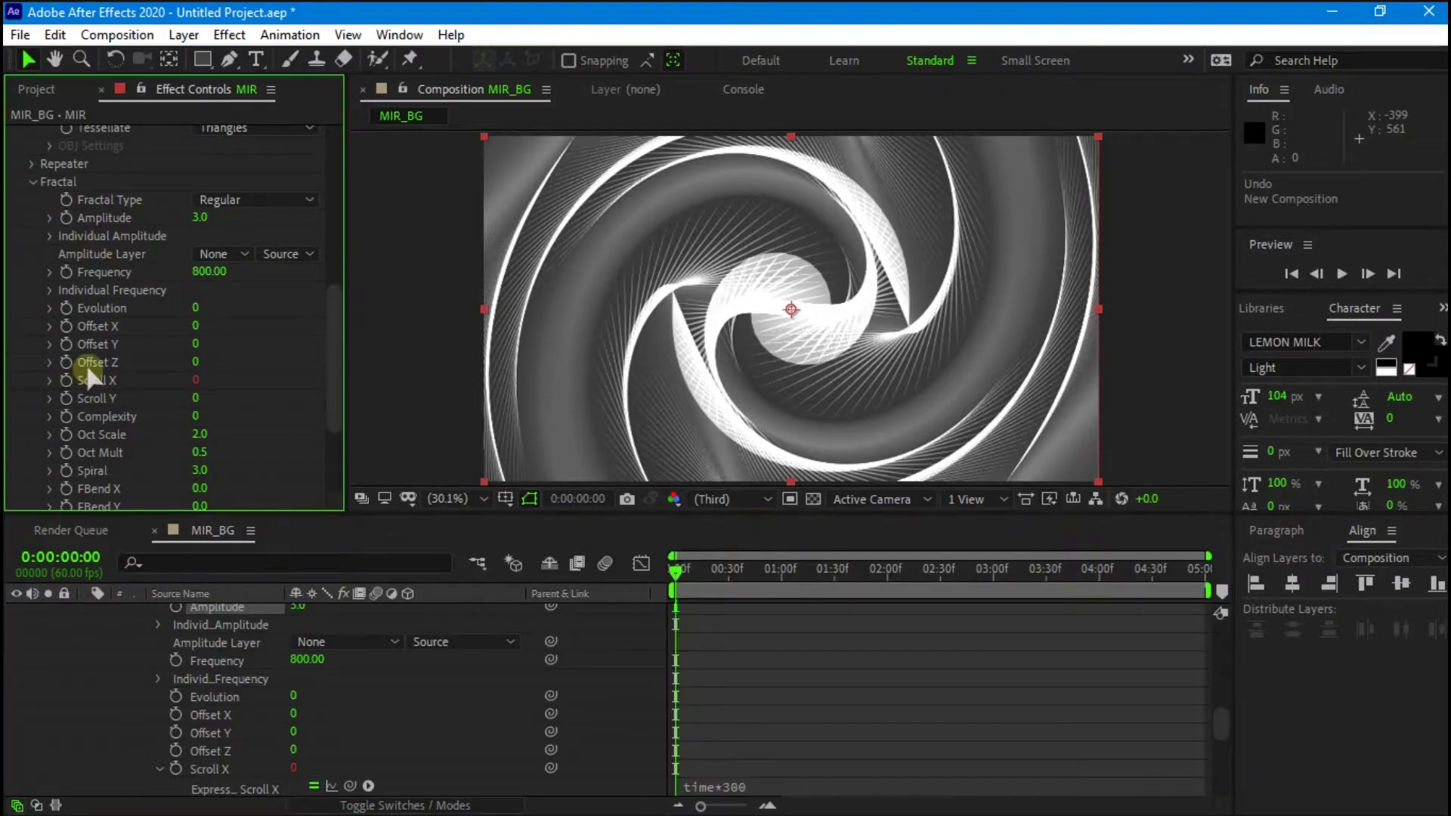
scroll(89, 373, down, 1)
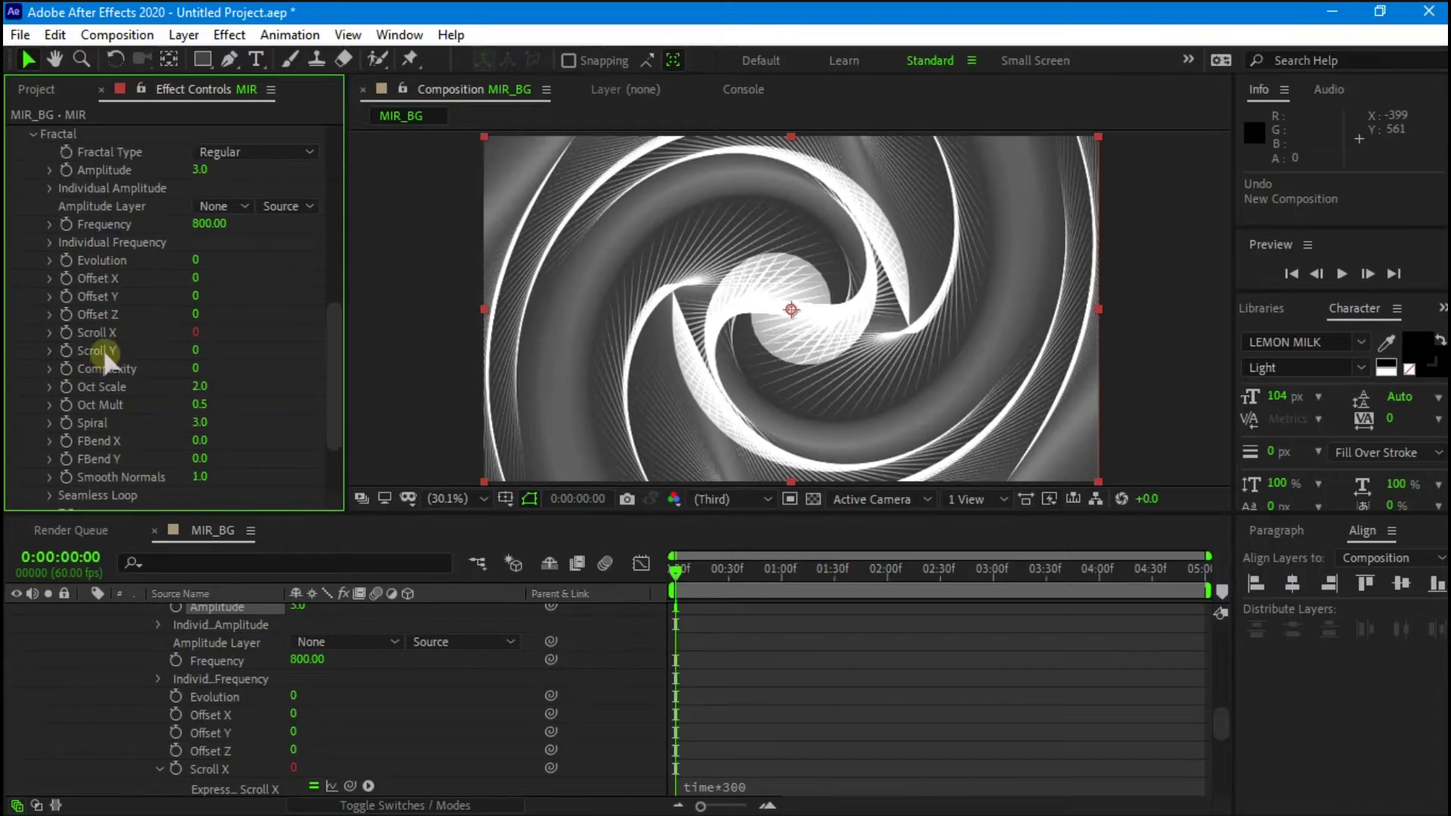
scroll(91, 359, down, 2)
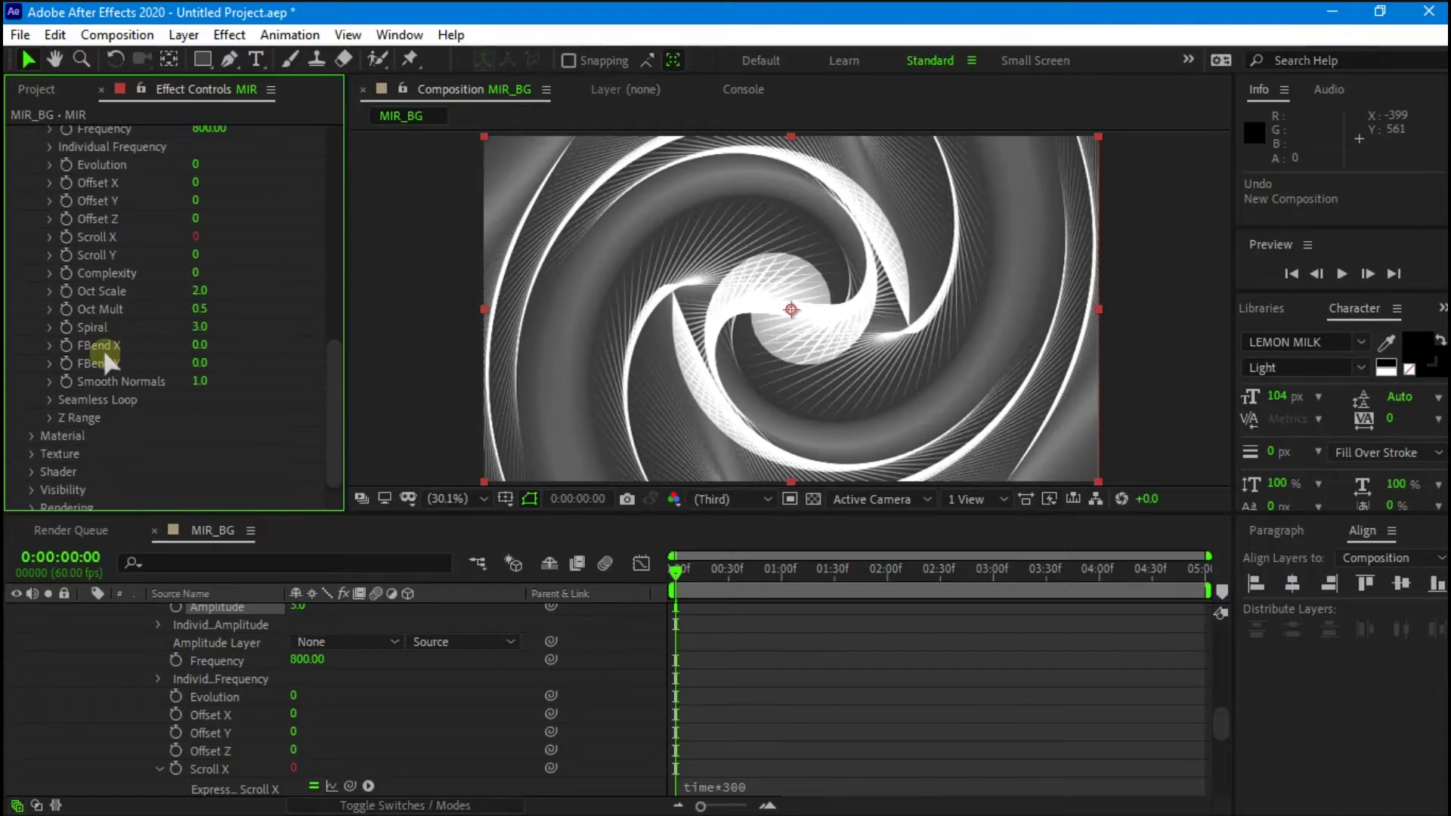
click(33, 452)
scroll(33, 446, down, 2)
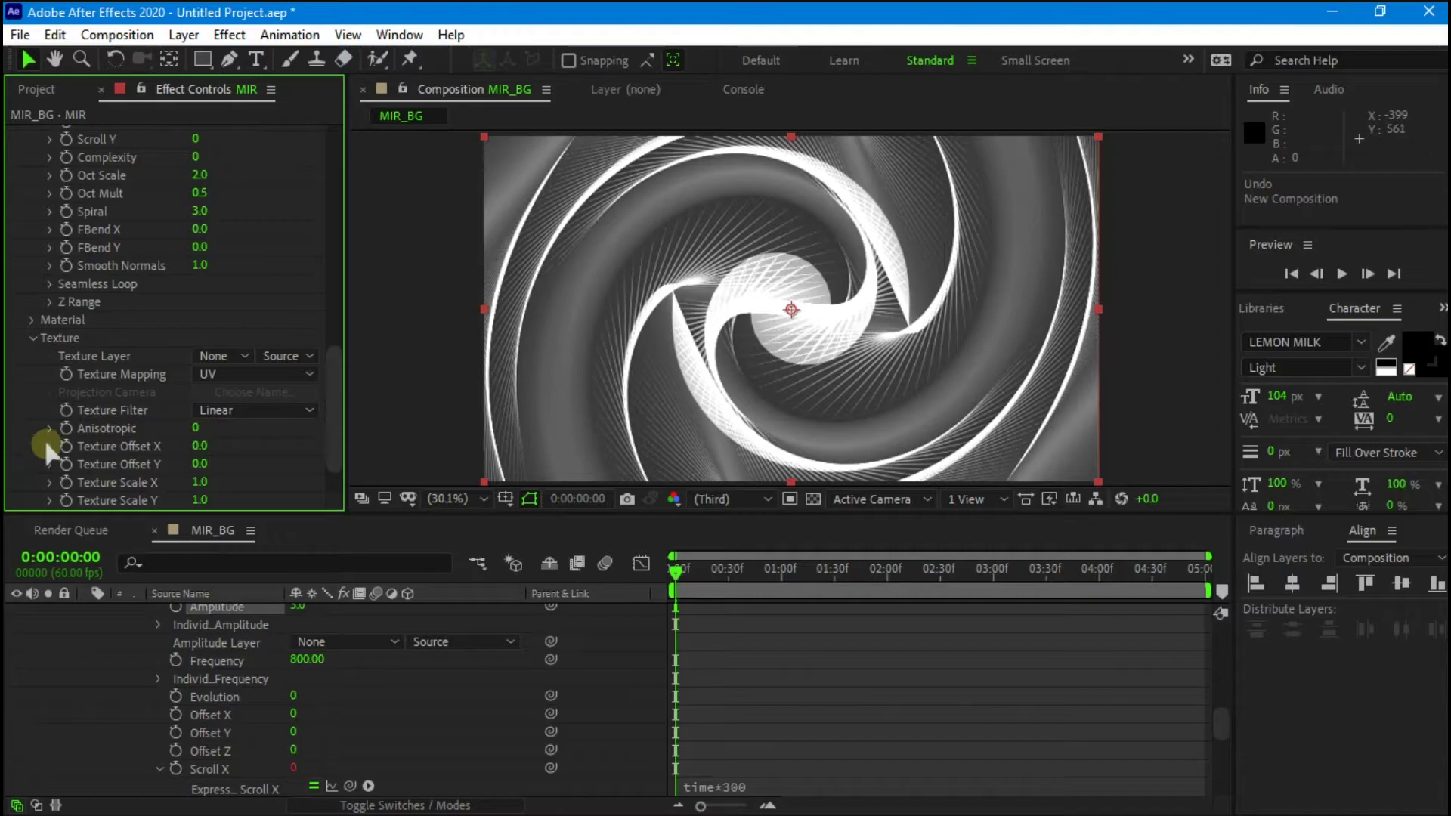
scroll(98, 432, down, 1)
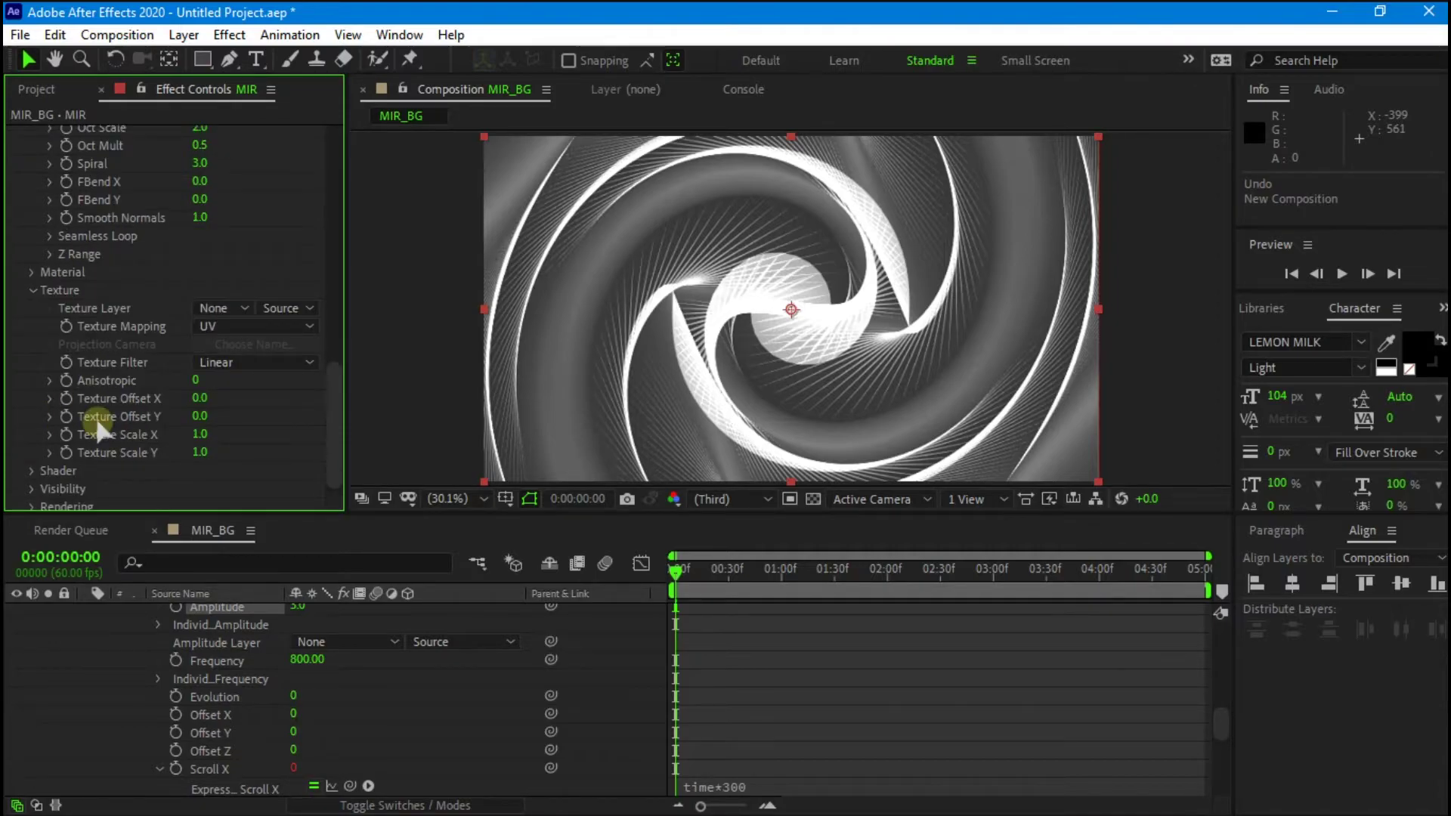
In the Mir Shader group, set Normal Effect to 0 and Blend to Super Add
click(31, 470)
scroll(29, 454, down, 5)
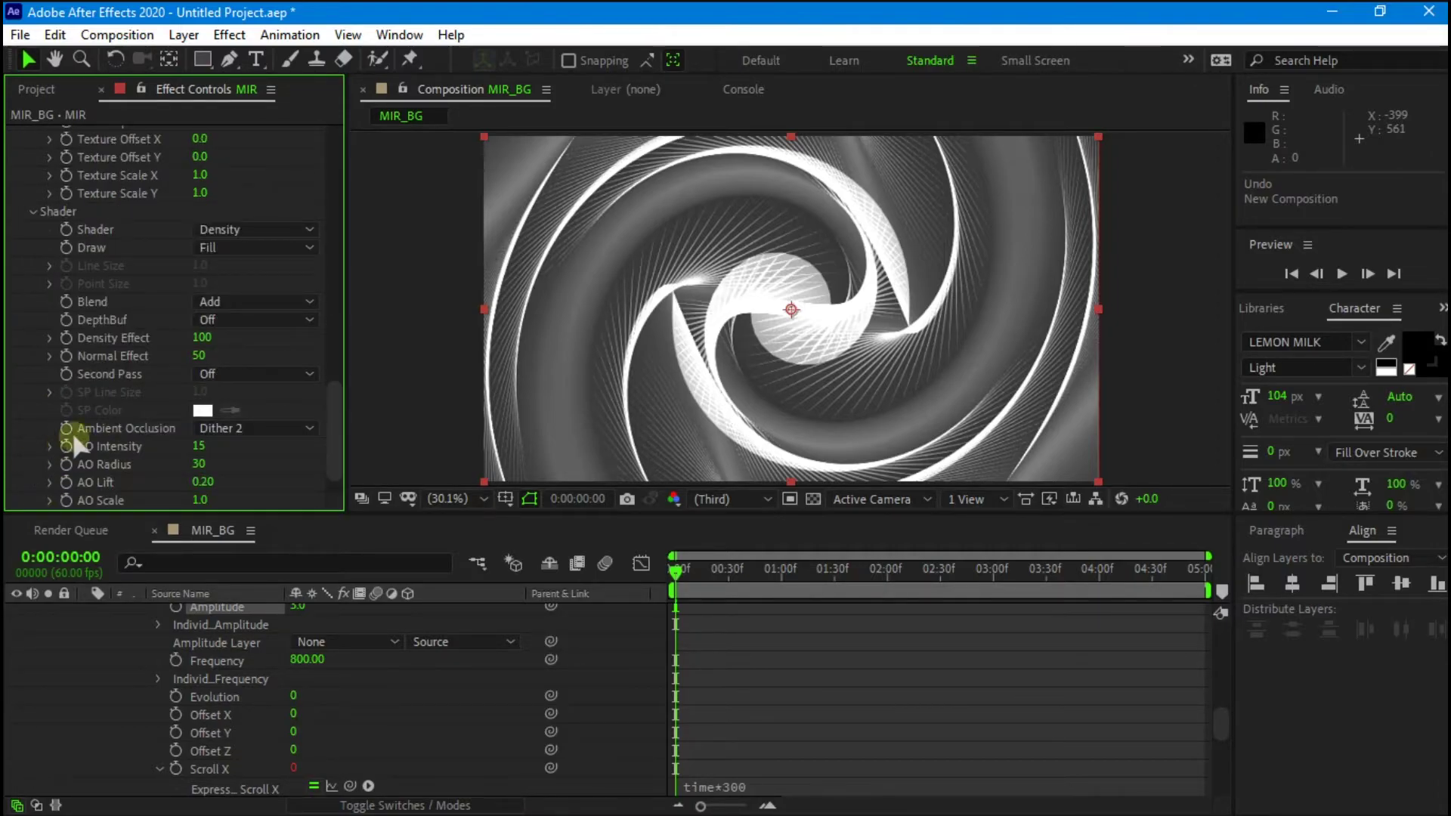
click(198, 355)
text(0)
key(Return)
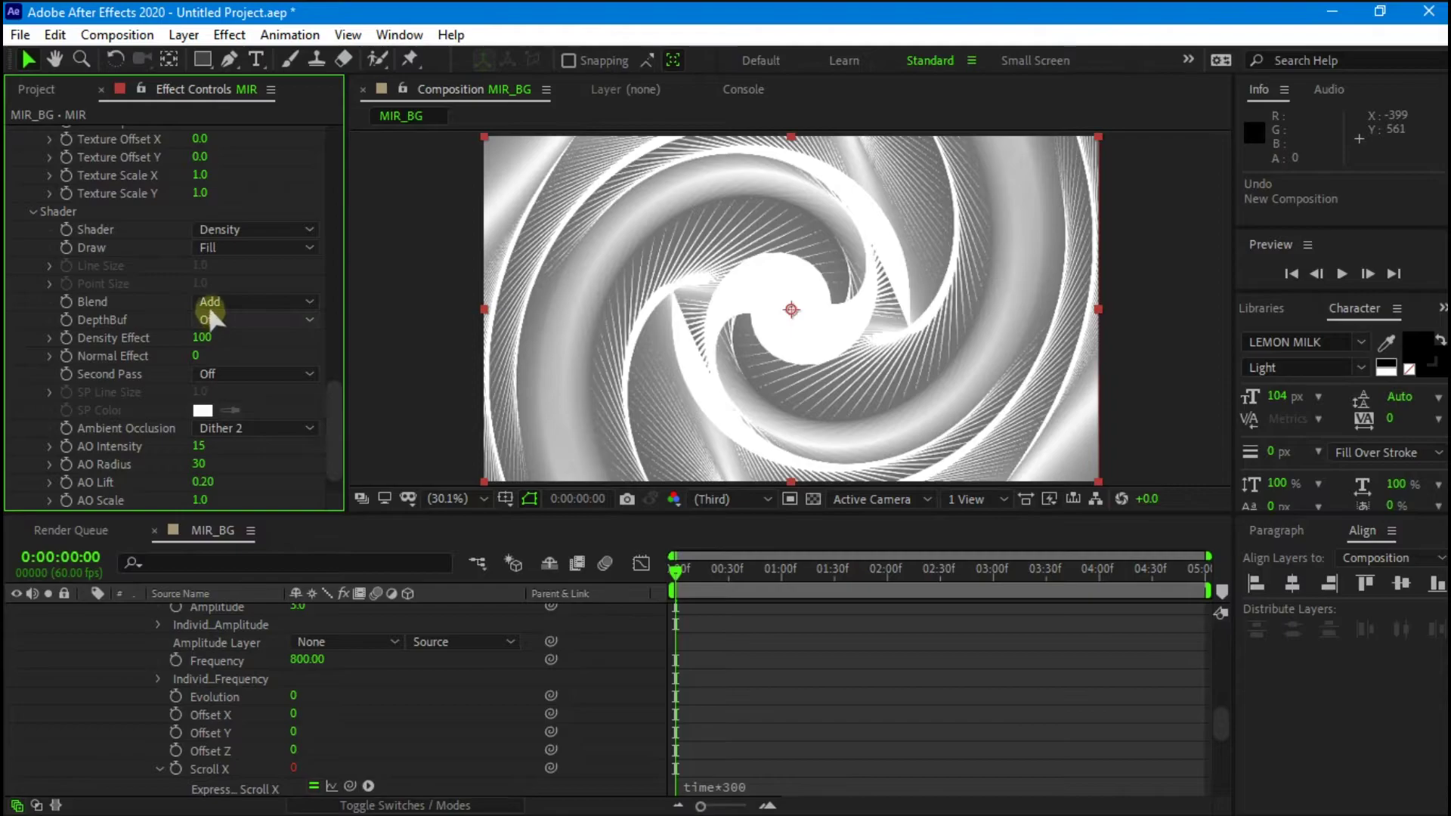
click(211, 305)
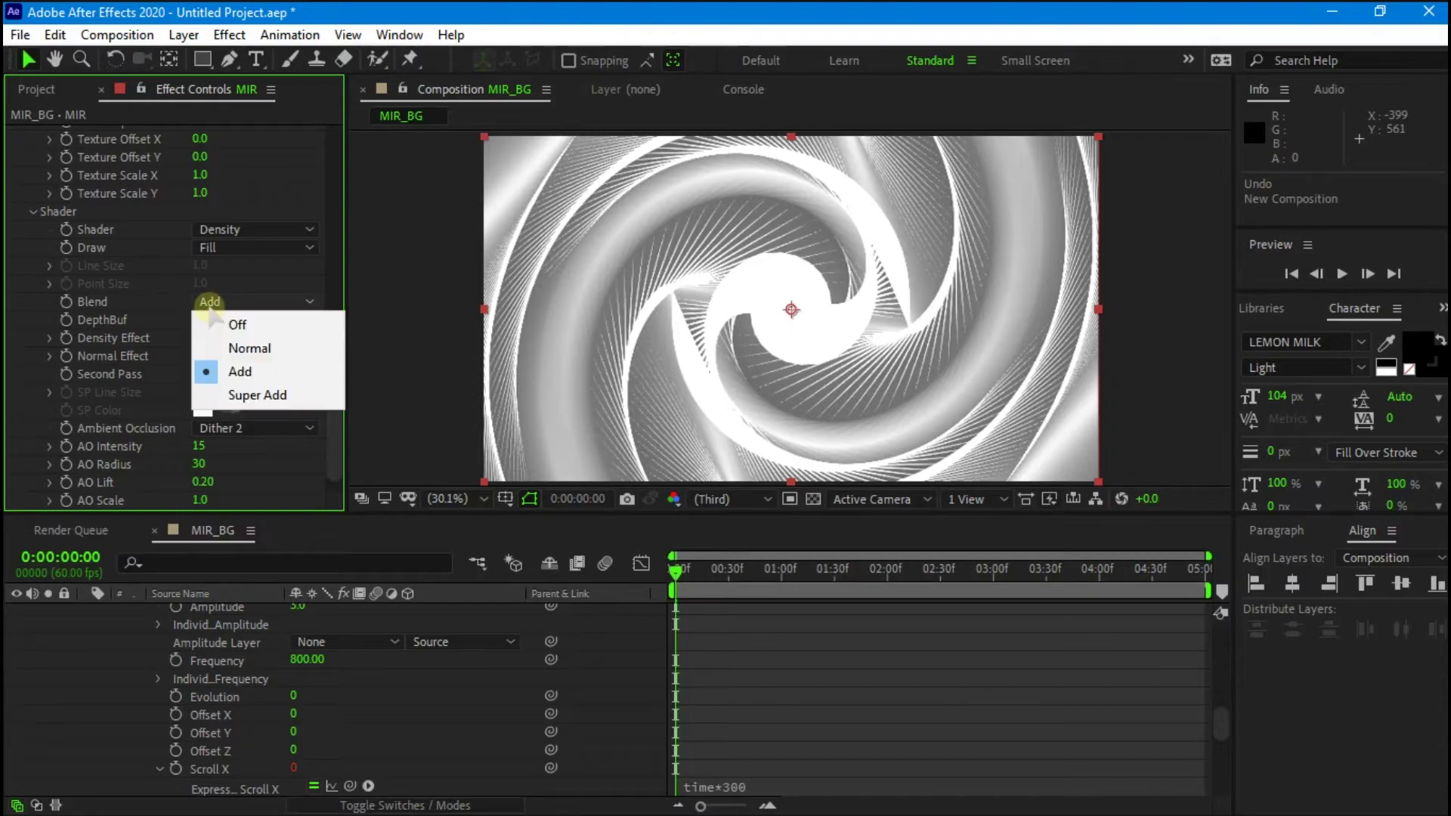
click(234, 395)
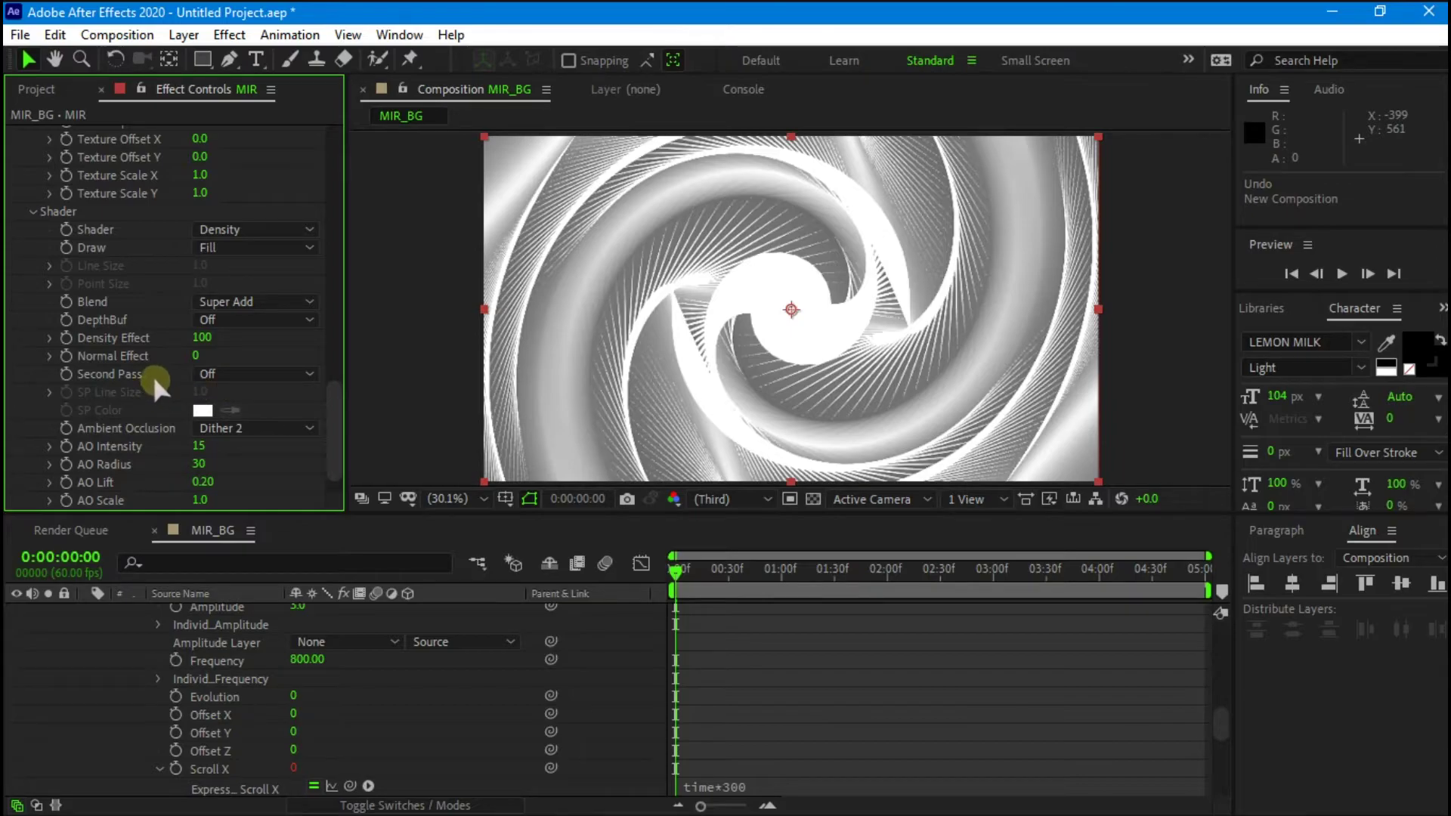
scroll(155, 378, up, 3)
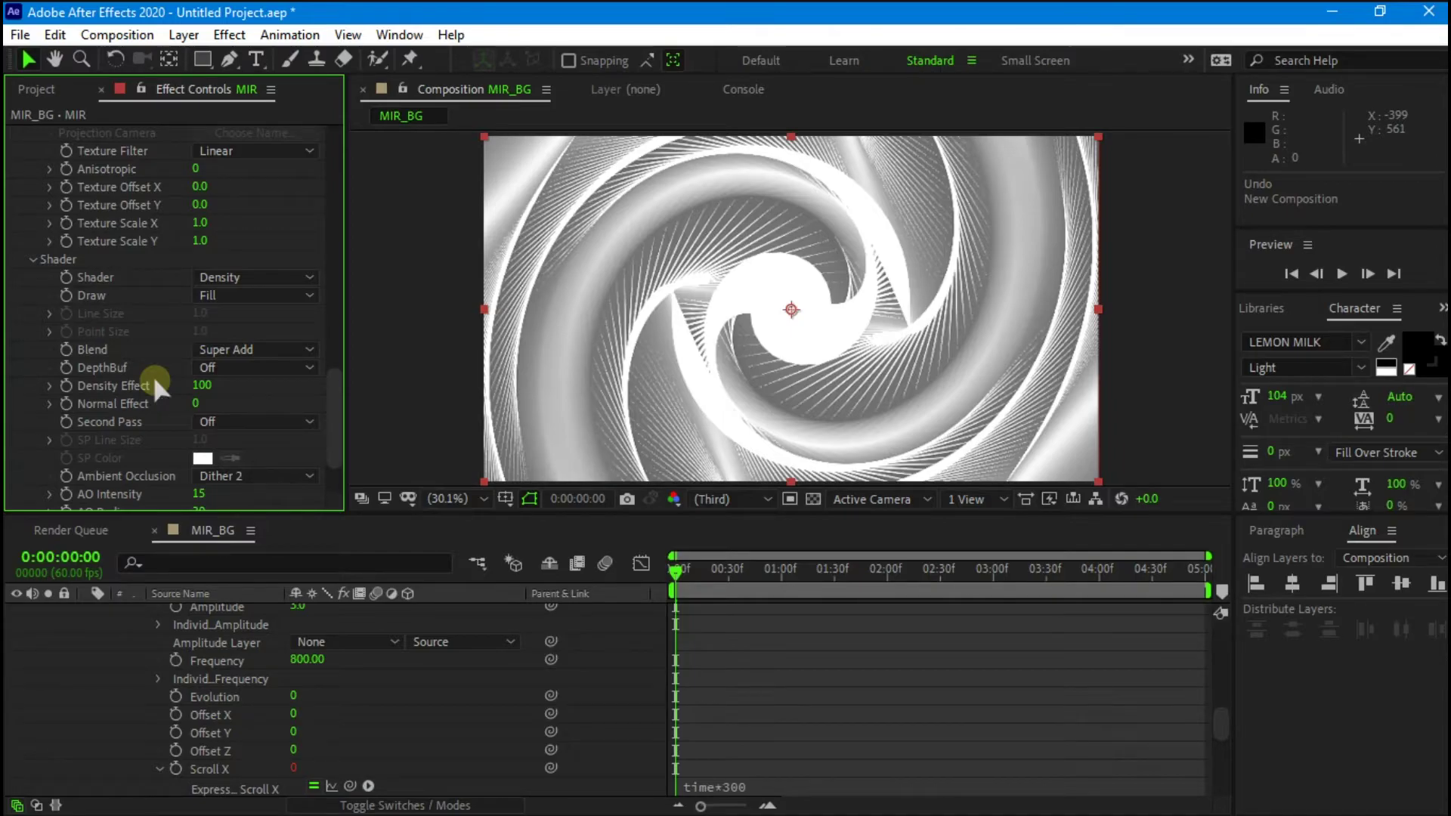
scroll(155, 382, up, 2)
scroll(155, 382, up, 2)
scroll(155, 382, up, 2)
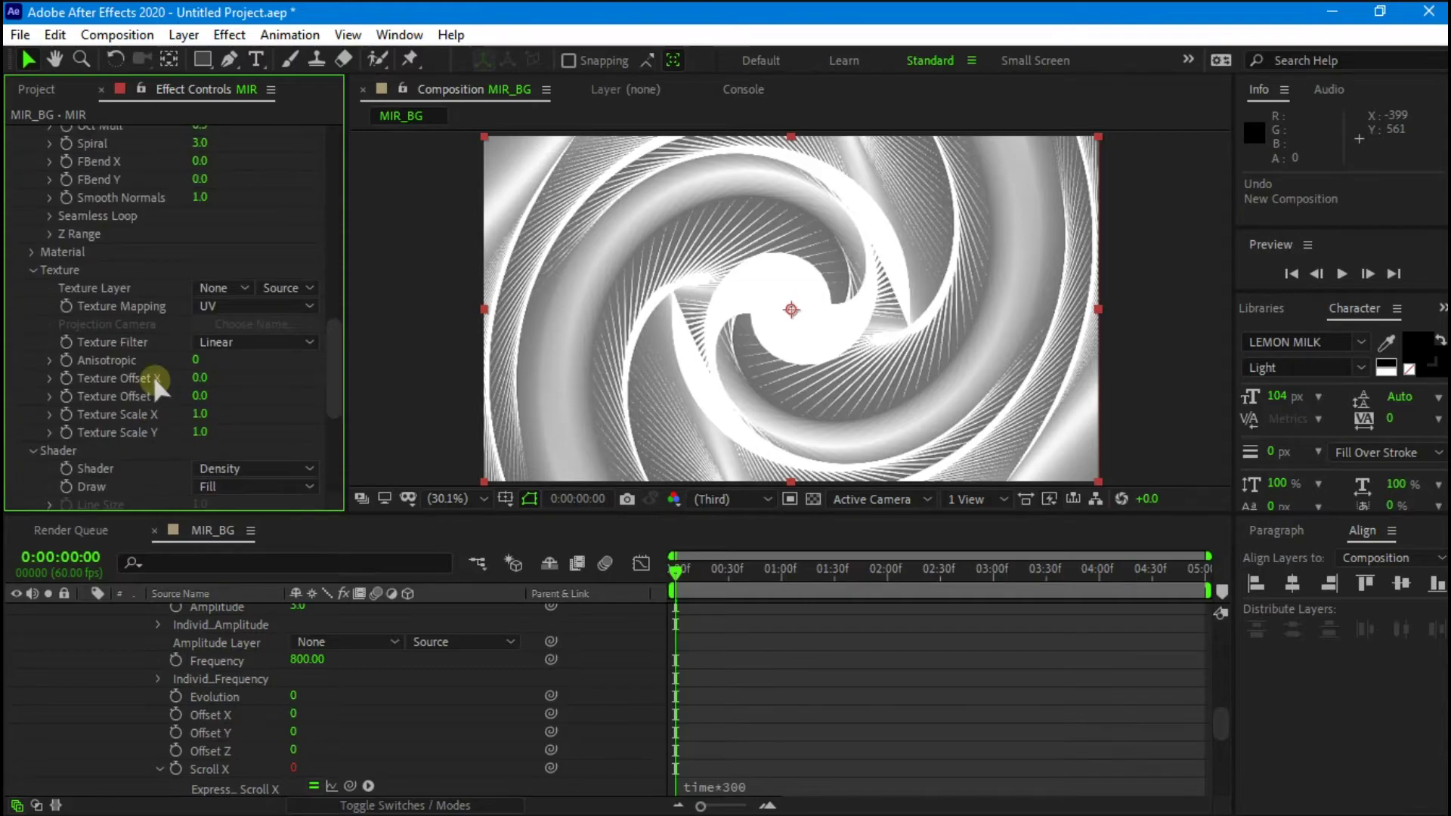
Change the Mir Material Color to dark grey #545353
click(32, 247)
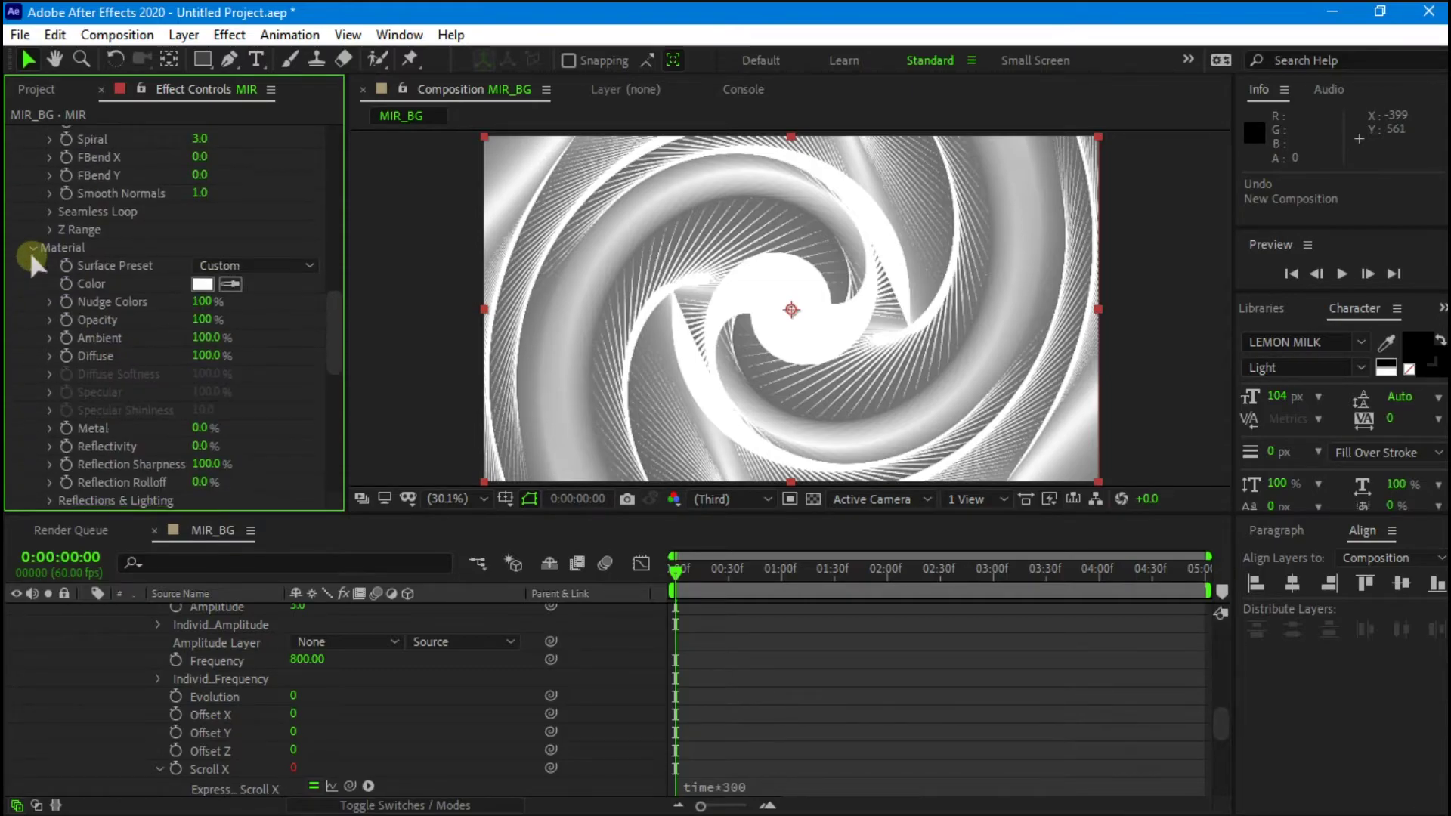
click(202, 284)
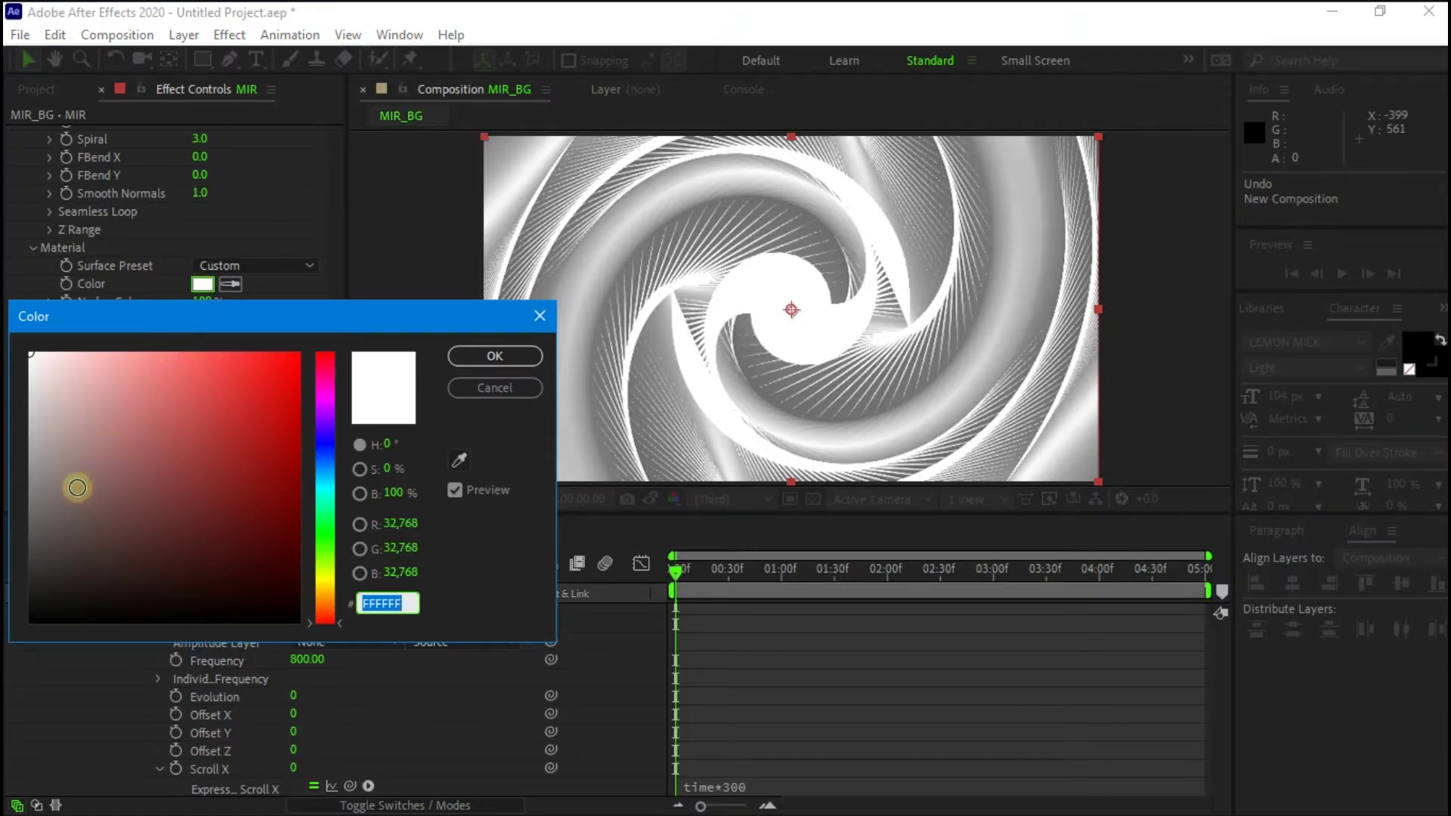
click(32, 534)
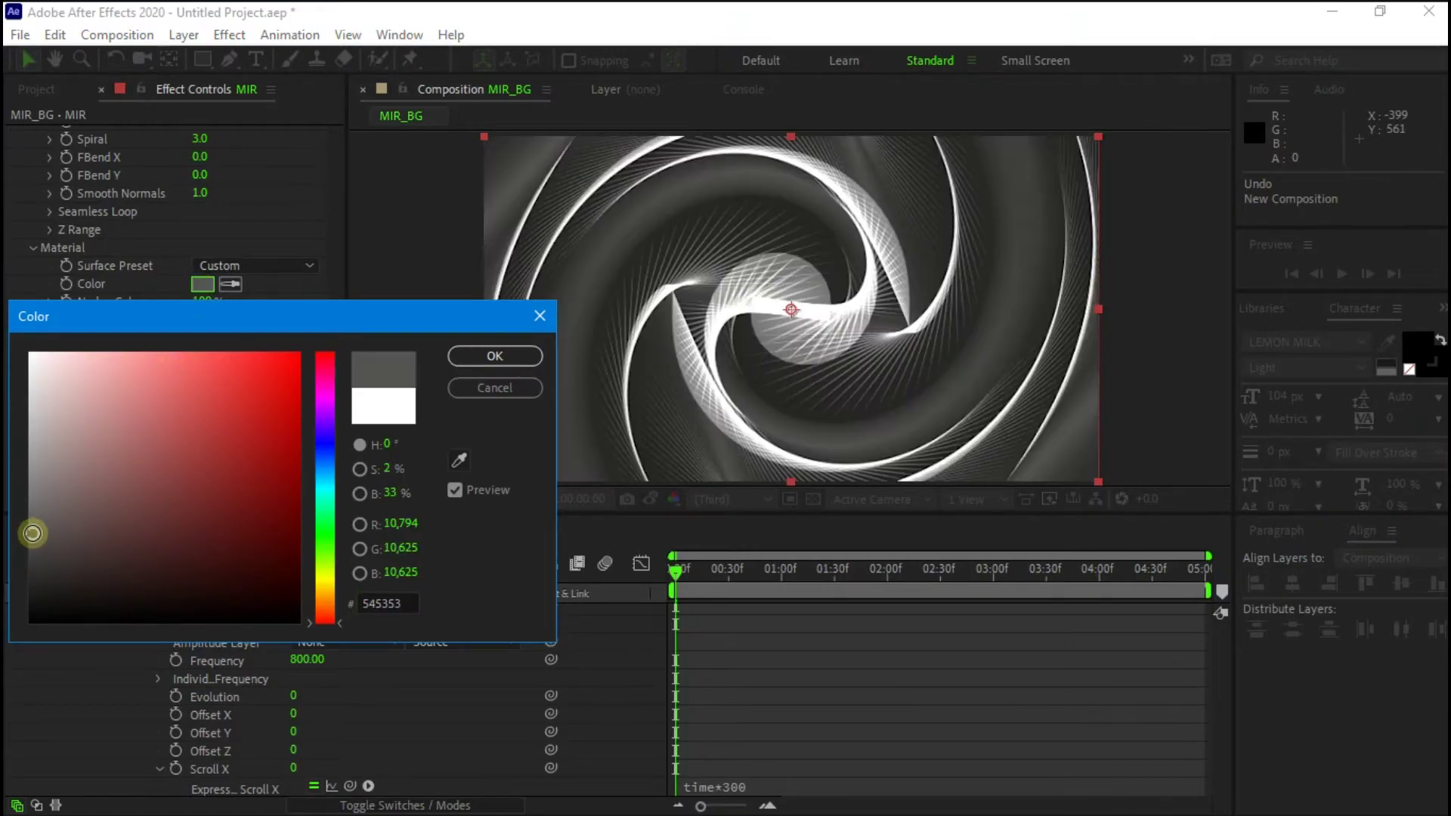
key(Return)
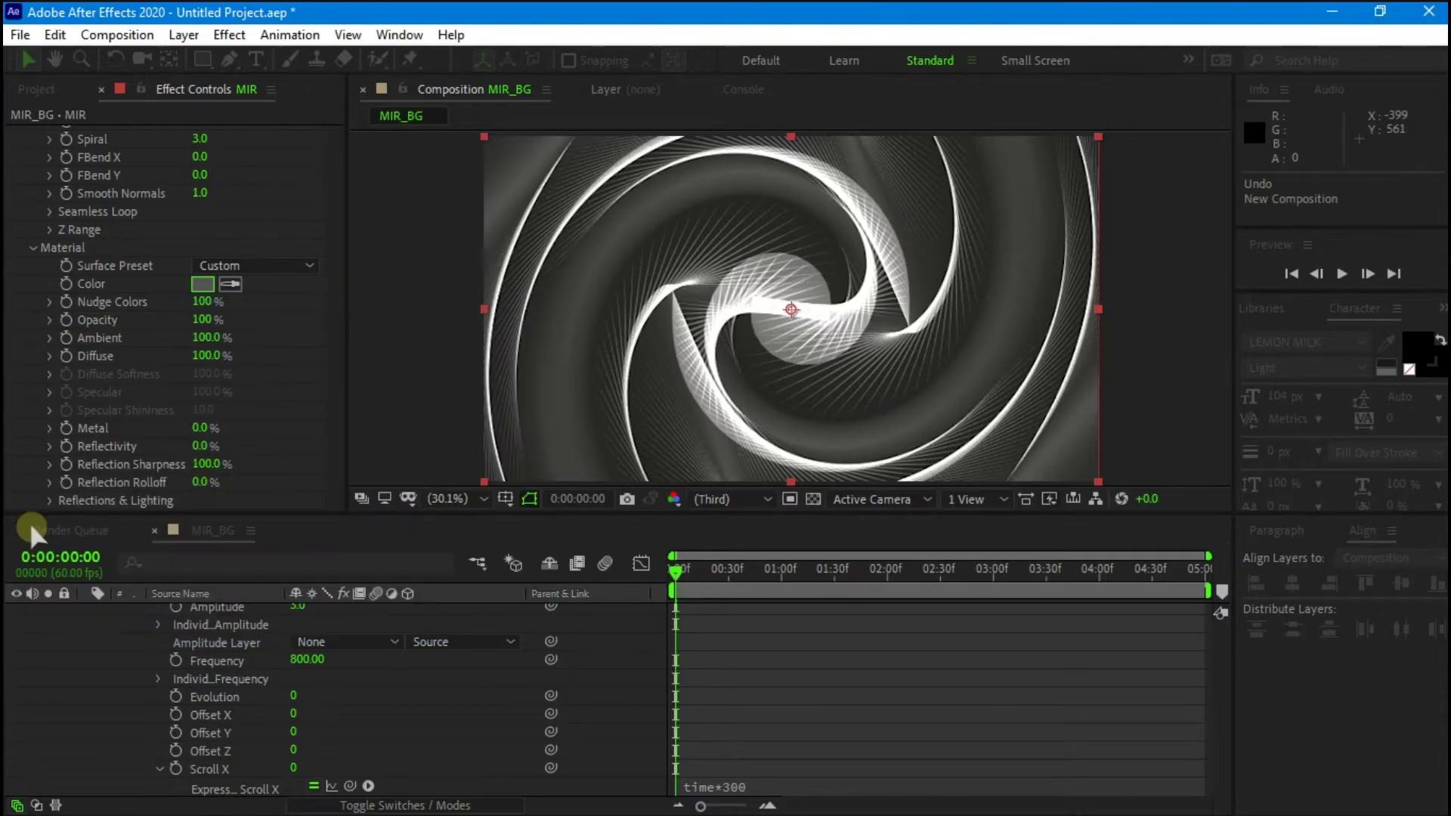
Collapse the MIR layer and add an ambient light layer, Ambient Light 1, above it
scroll(91, 648, up, 3)
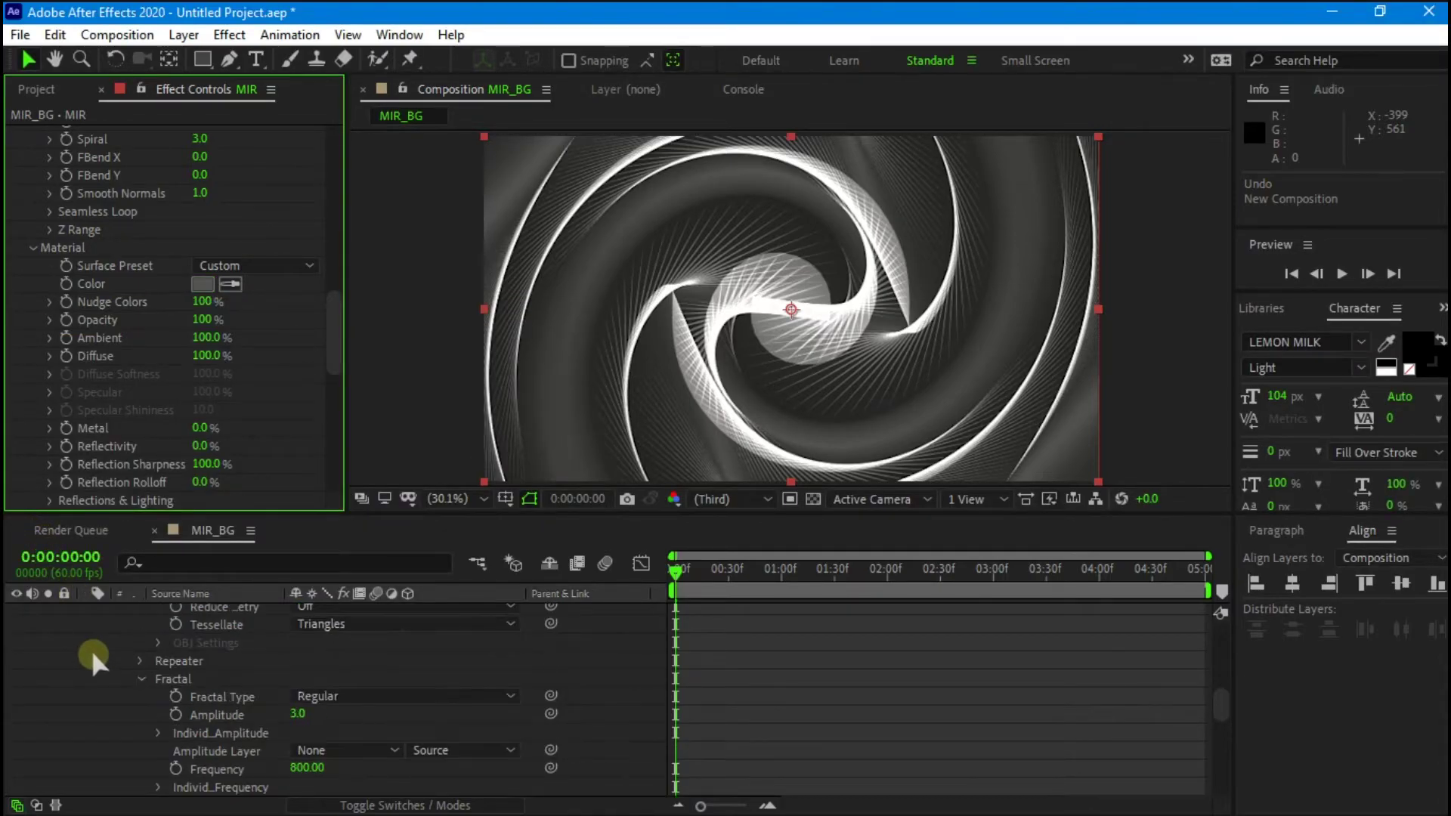
scroll(91, 650, up, 3)
scroll(90, 652, up, 3)
scroll(92, 655, up, 3)
scroll(93, 654, up, 2)
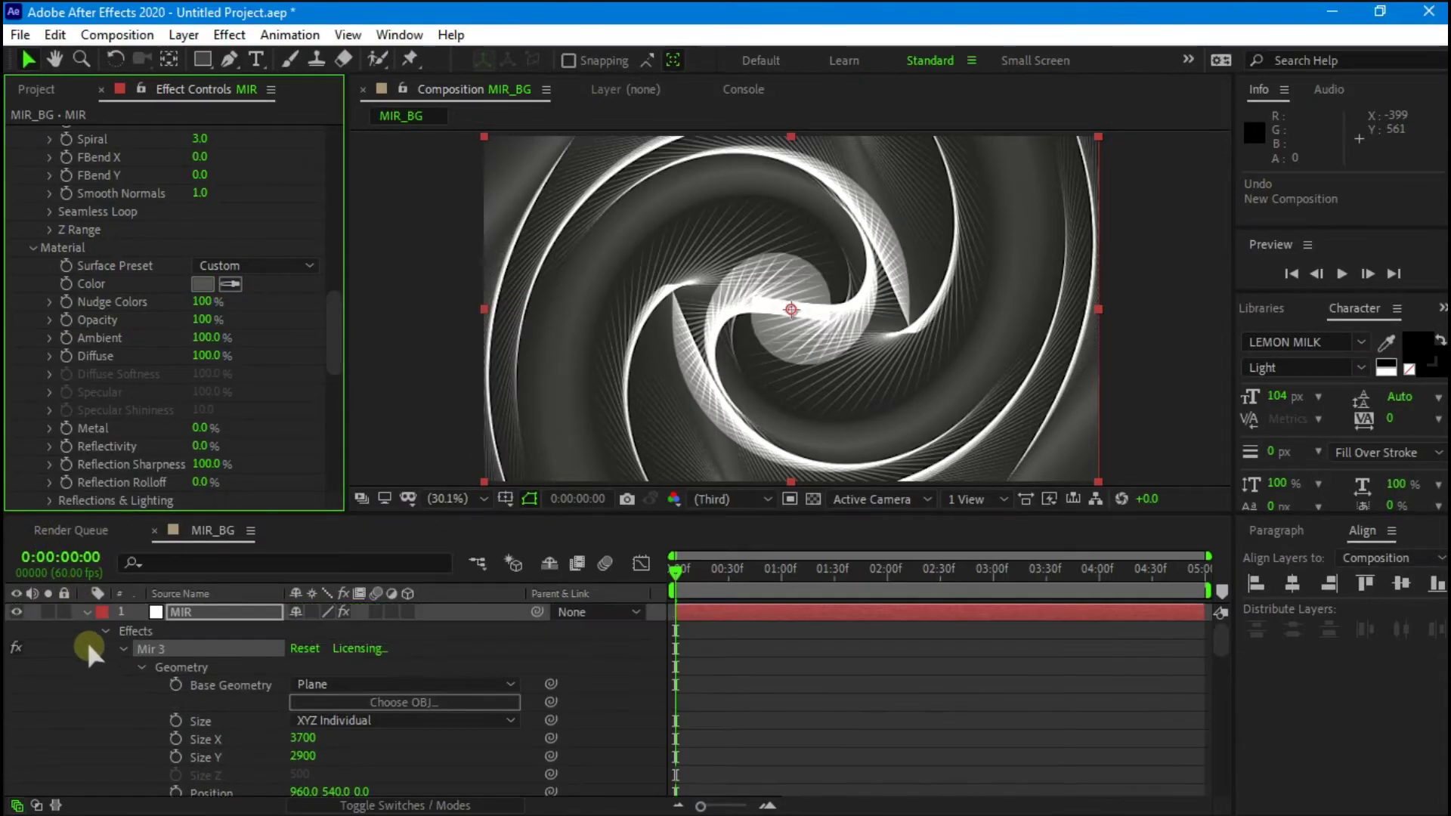
click(84, 613)
right_click(104, 641)
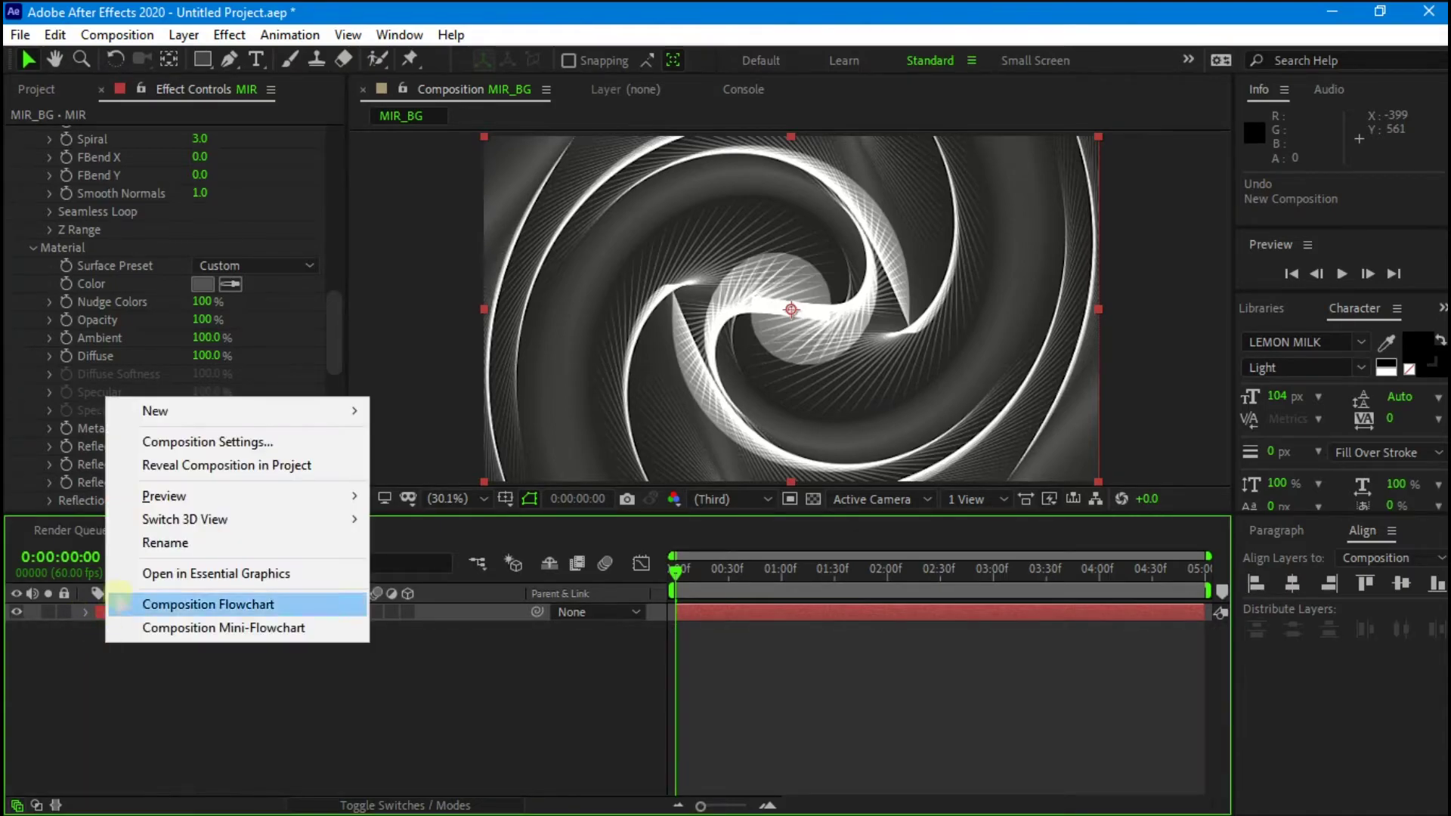
mouse_move(213, 416)
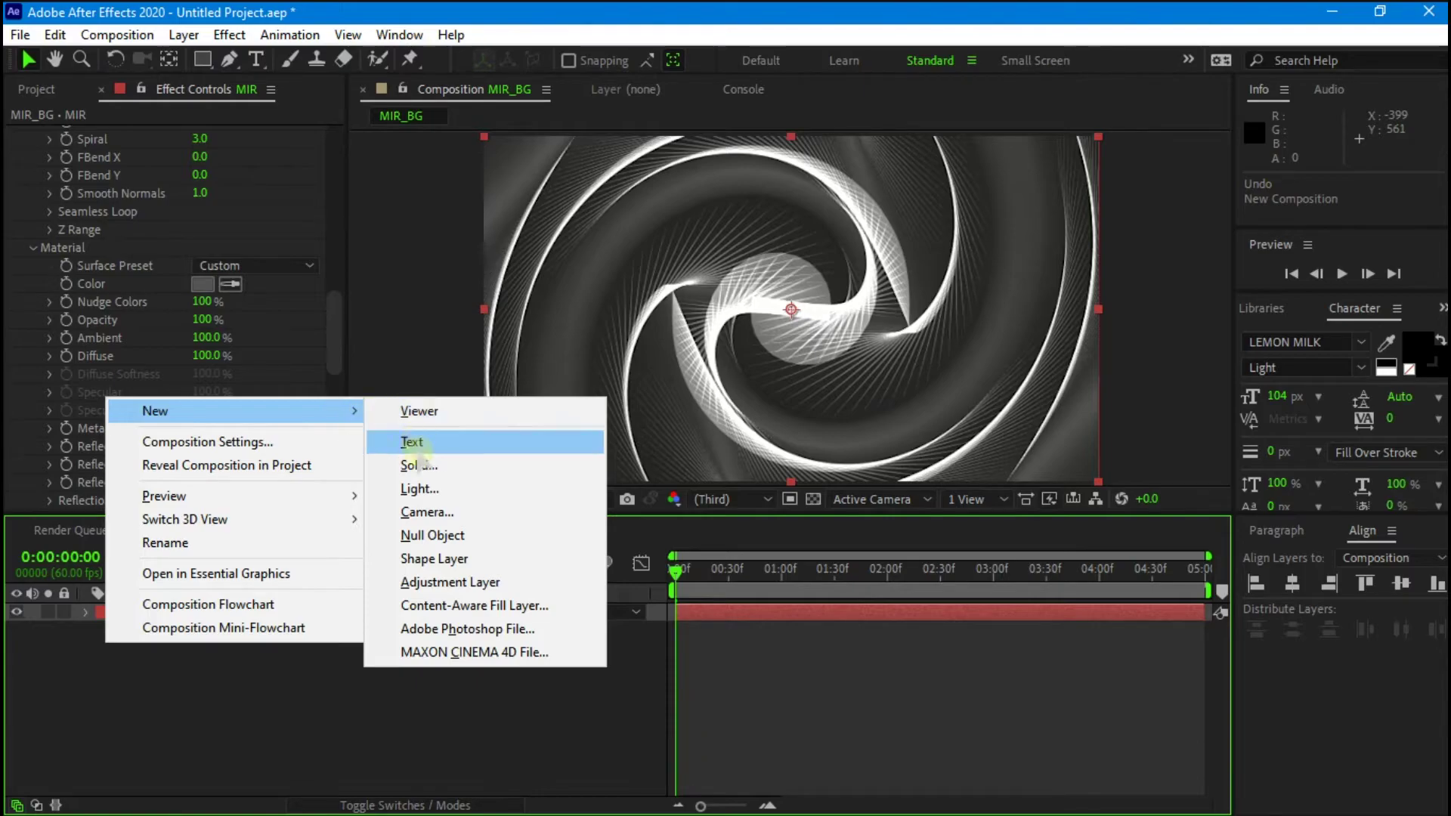
click(416, 491)
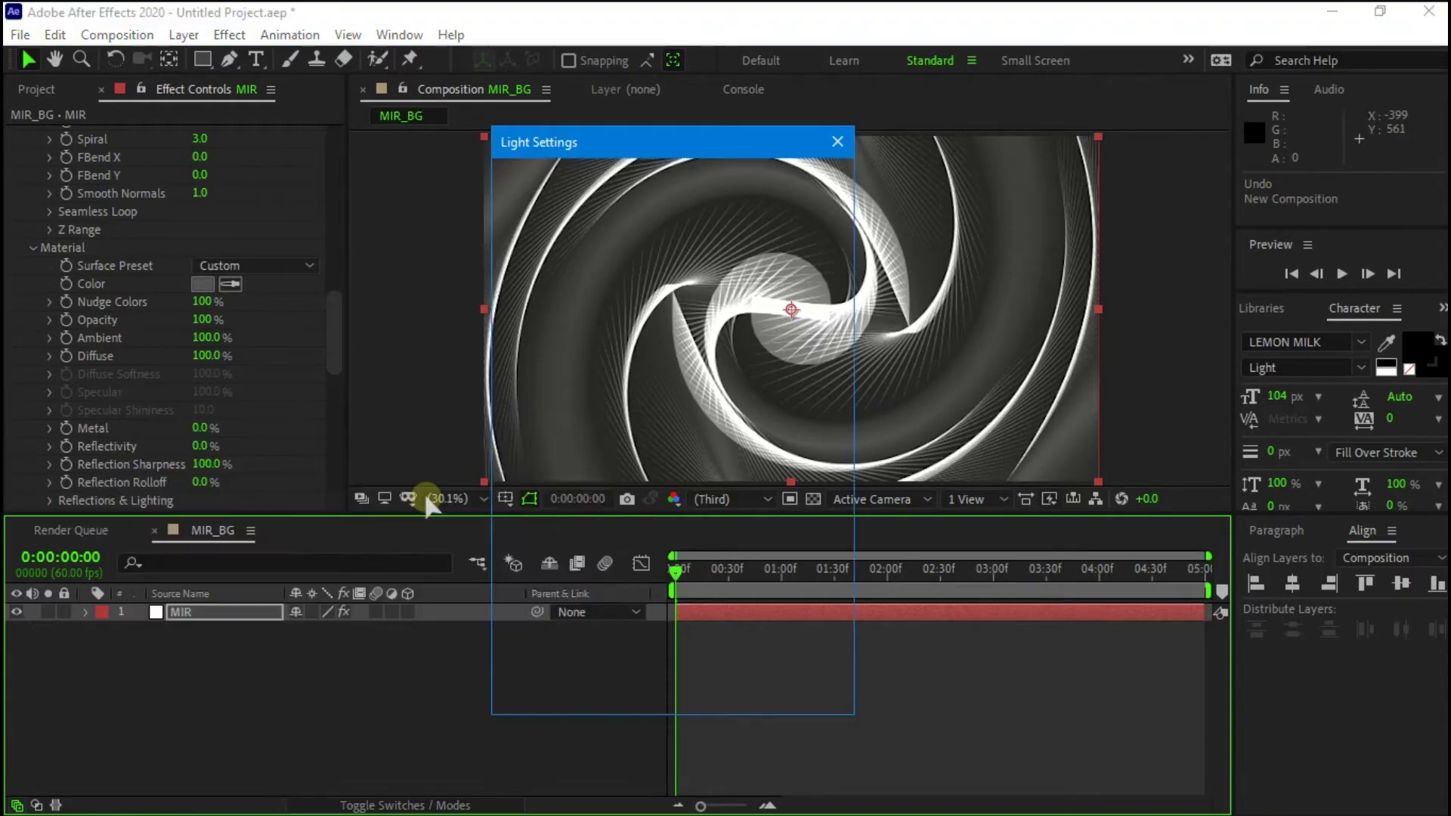
key(Return)
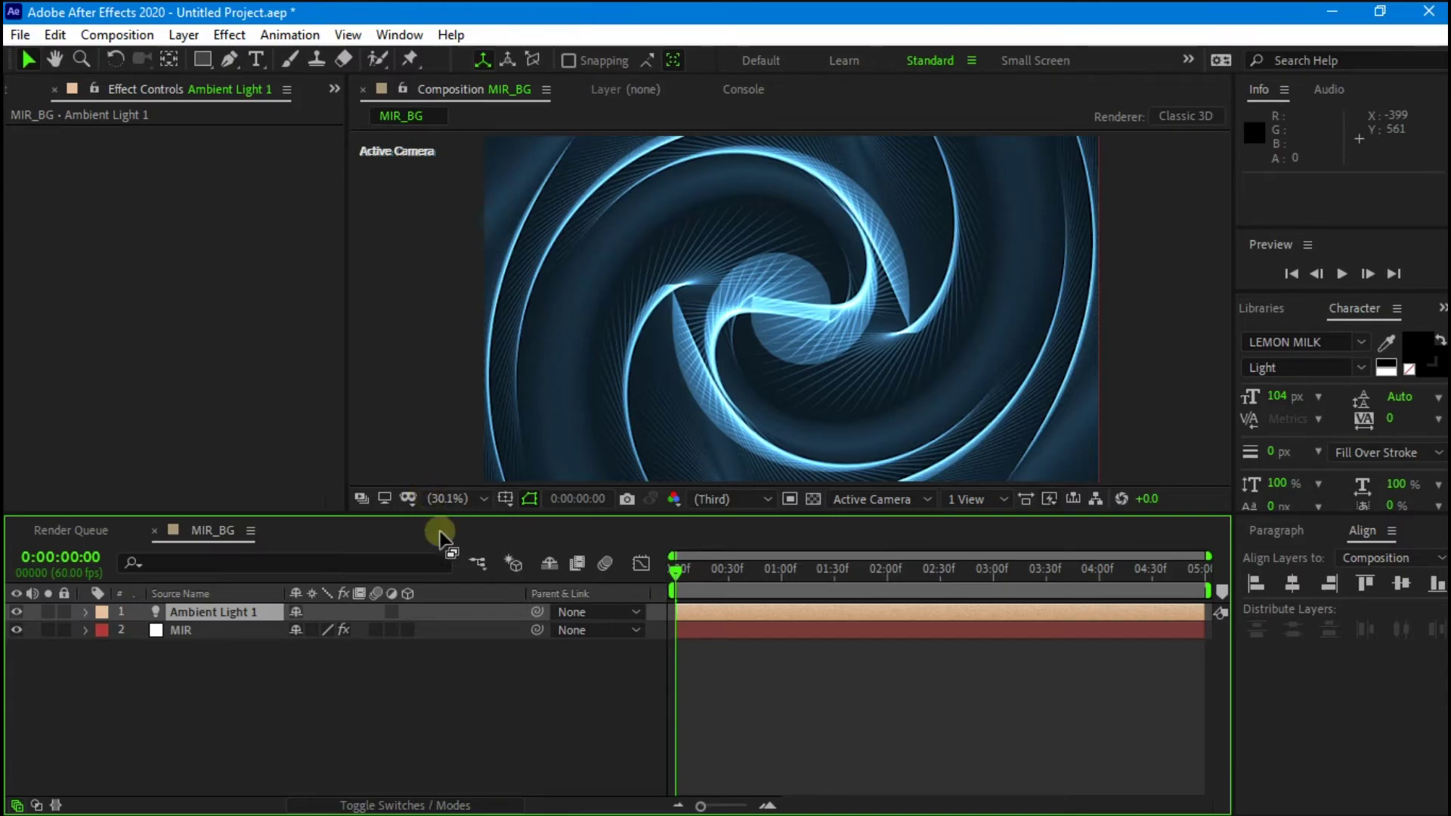
Add a new adjustment layer at the top of the timeline
right_click(471, 661)
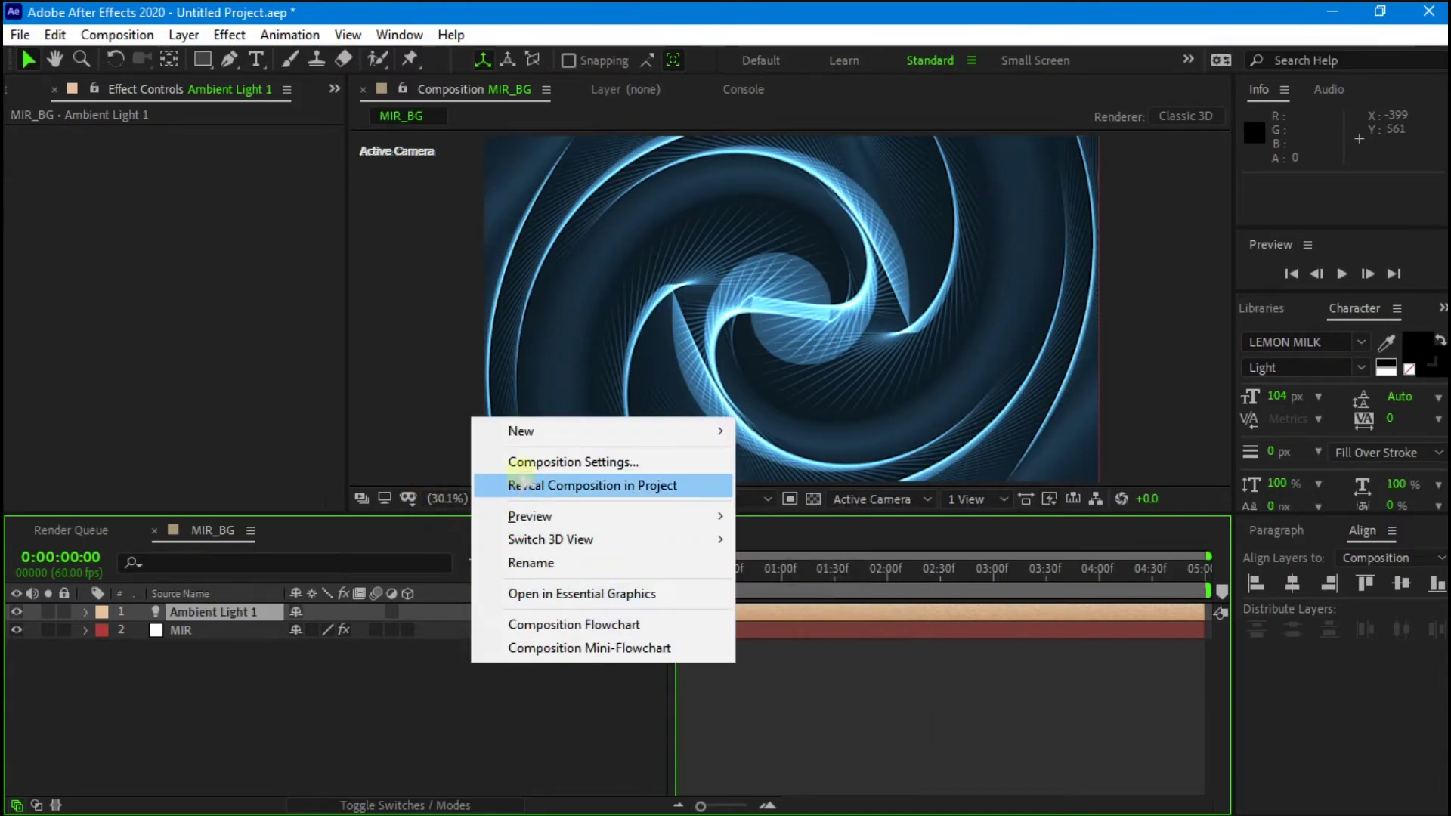
mouse_move(524, 437)
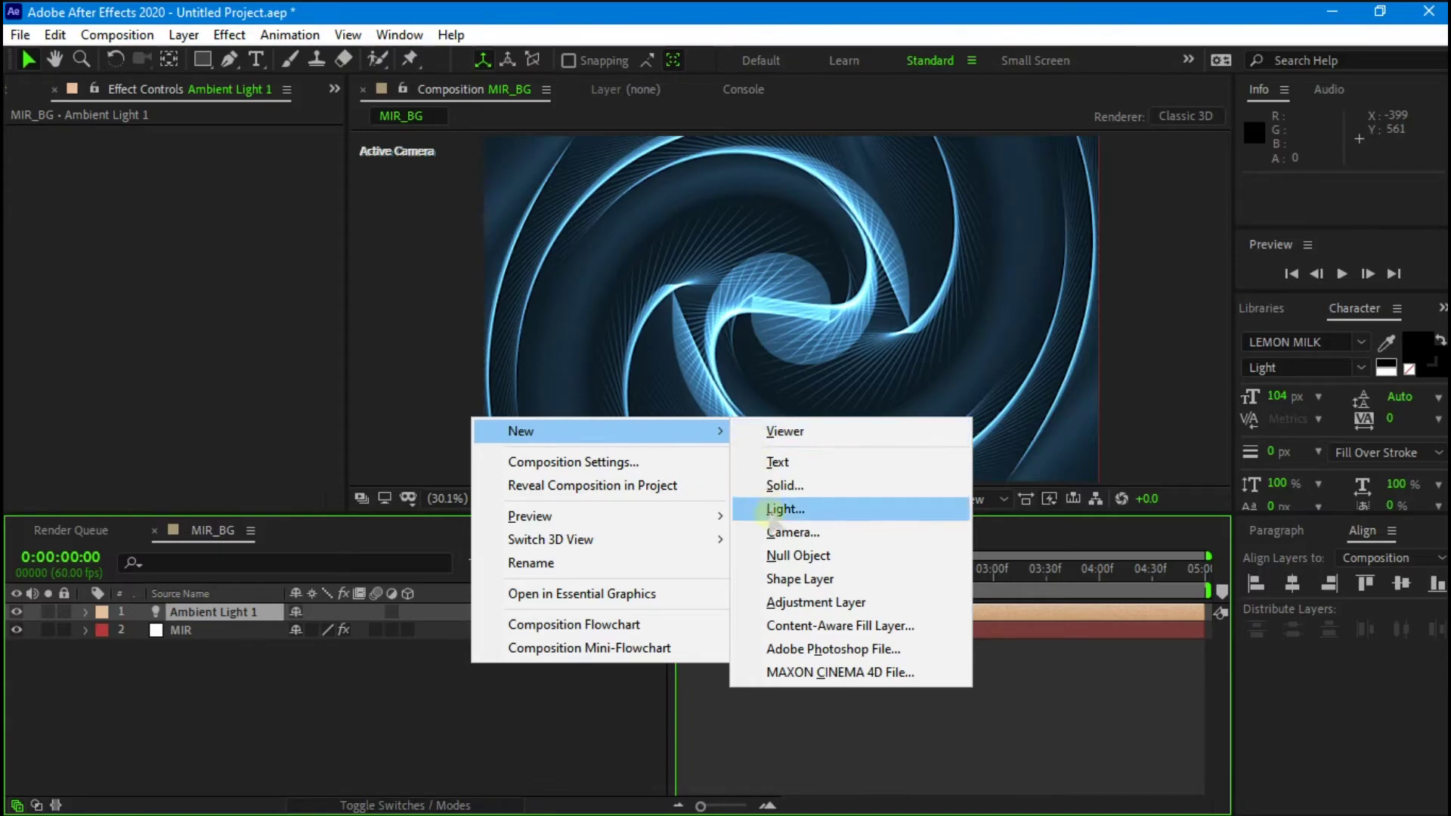
click(782, 602)
Apply the Glow effect to Adjustment Layer 1 by searching 'glo' in FX Console
key(ctrl+space)
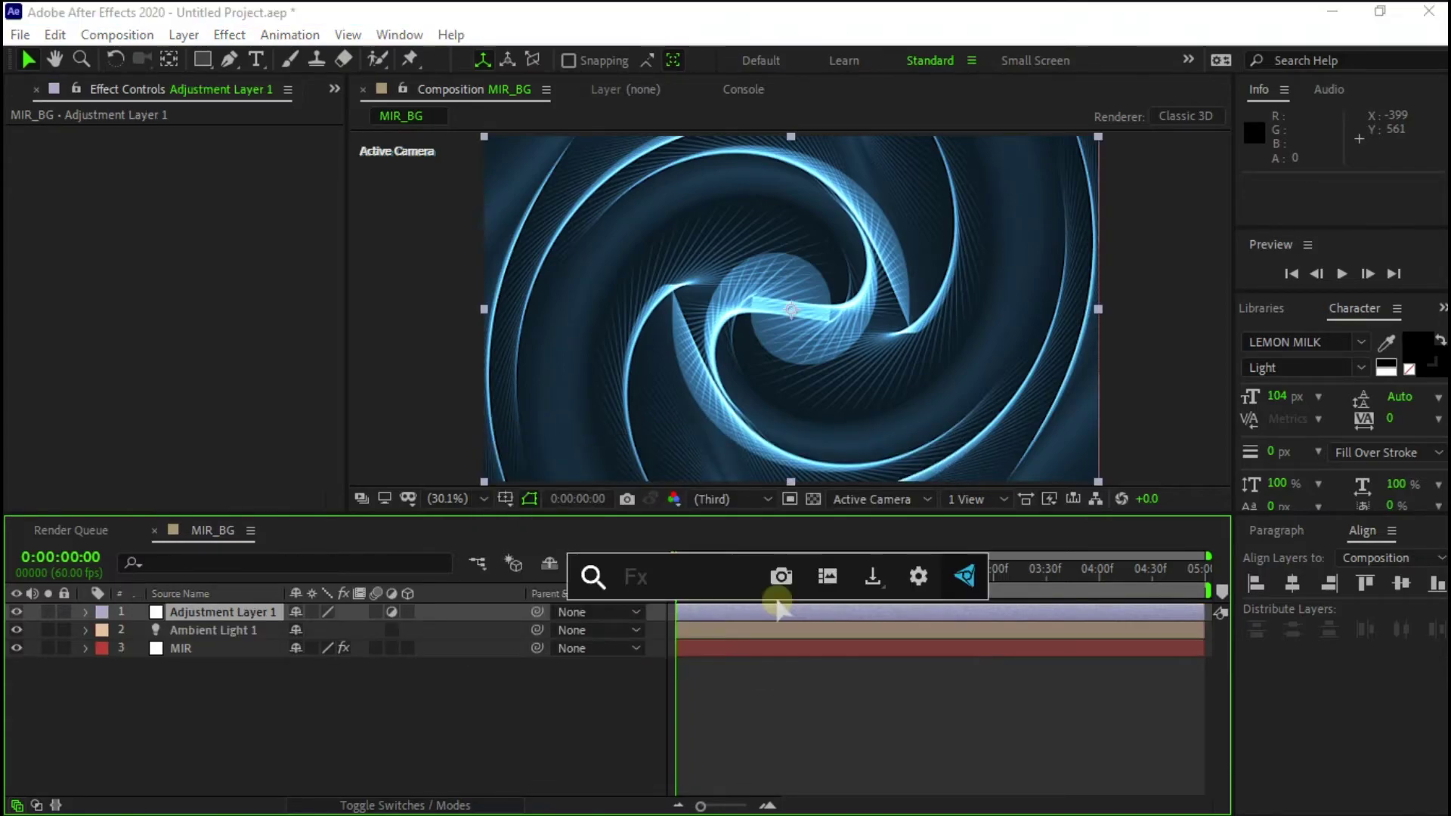
text(glo)
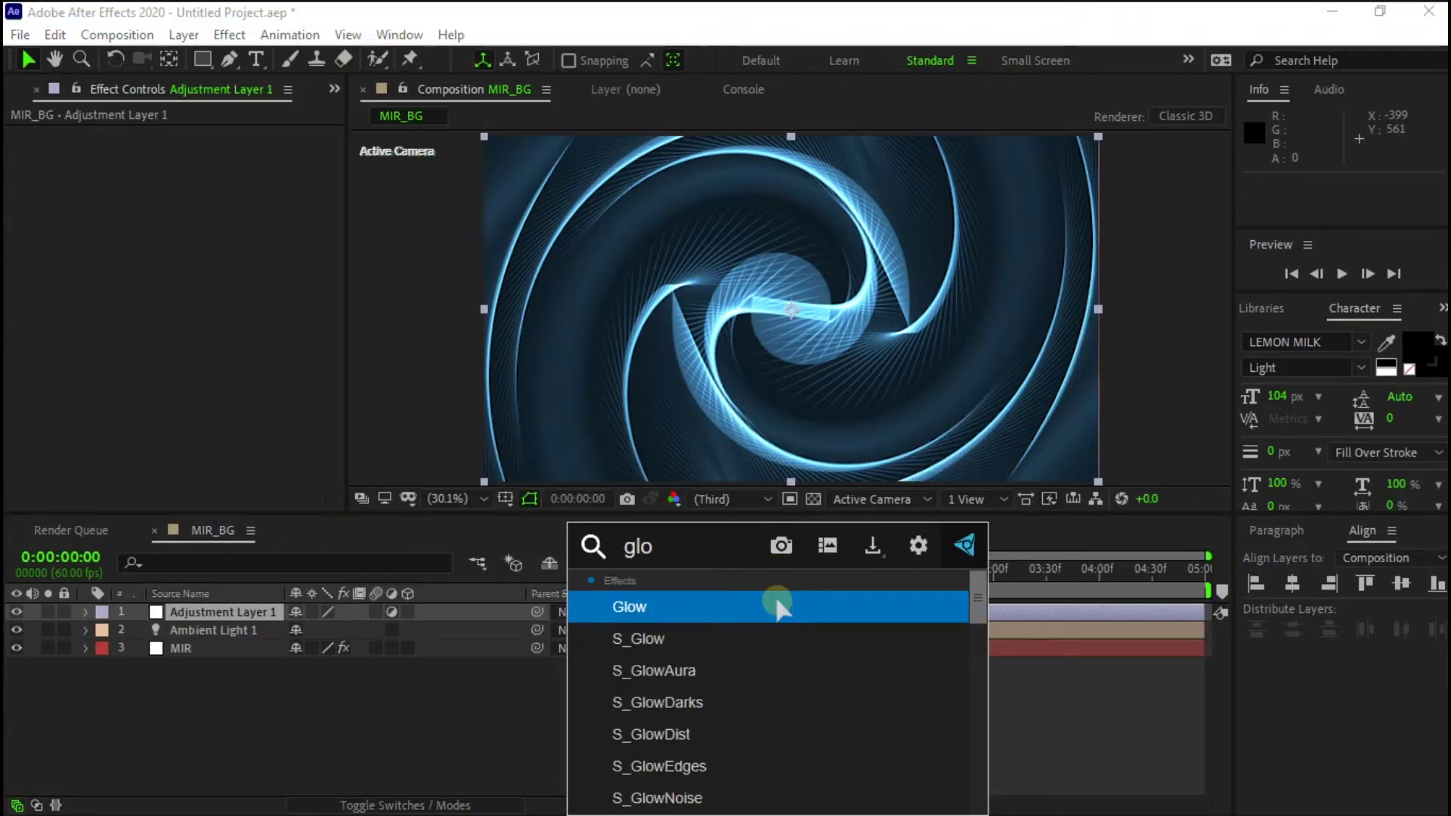
key(Return)
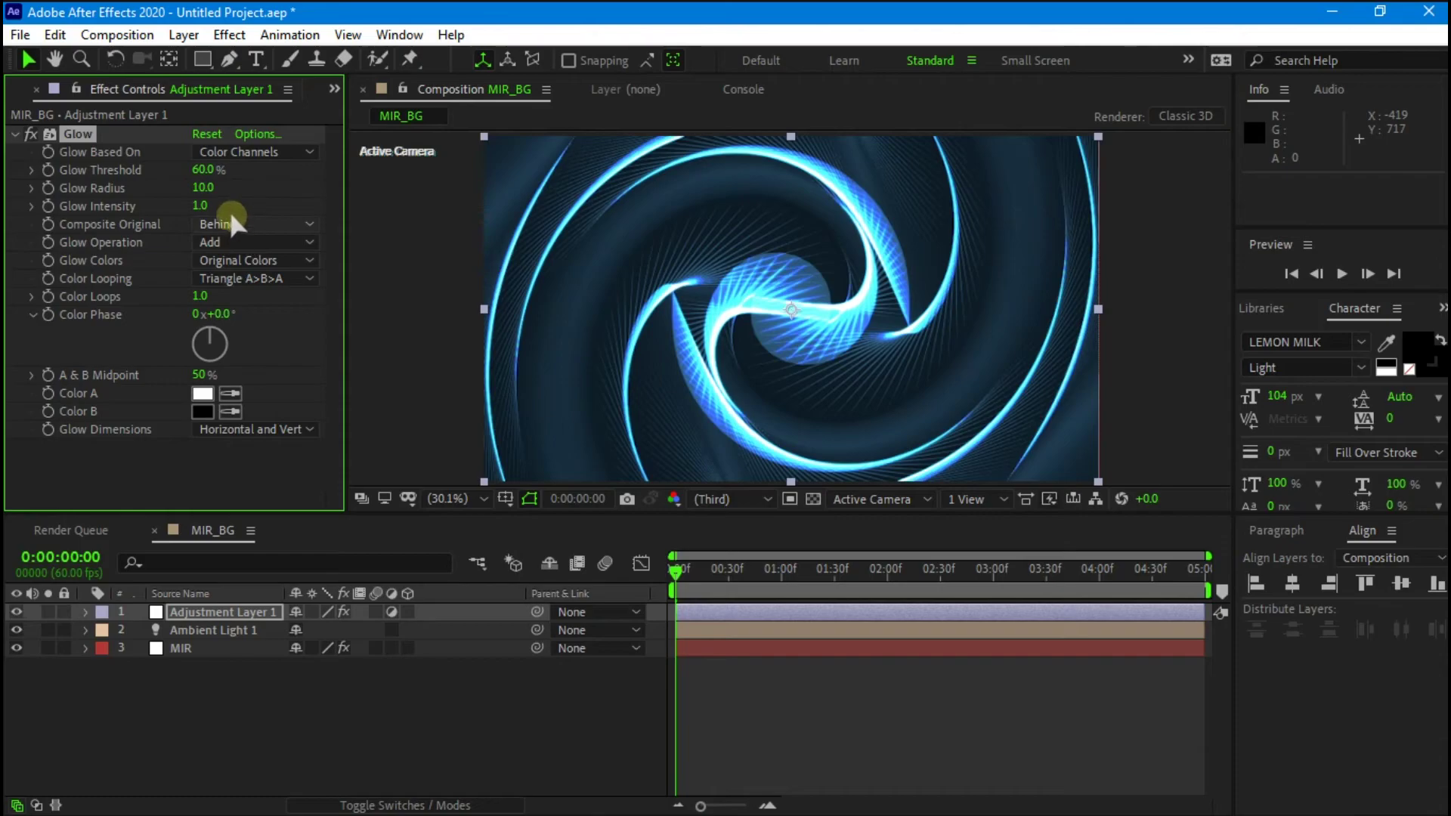
Set the adjustment layer's Glow to Intensity 0.4, Radius 80 and Threshold 40%
click(201, 205)
key(BackSpace)
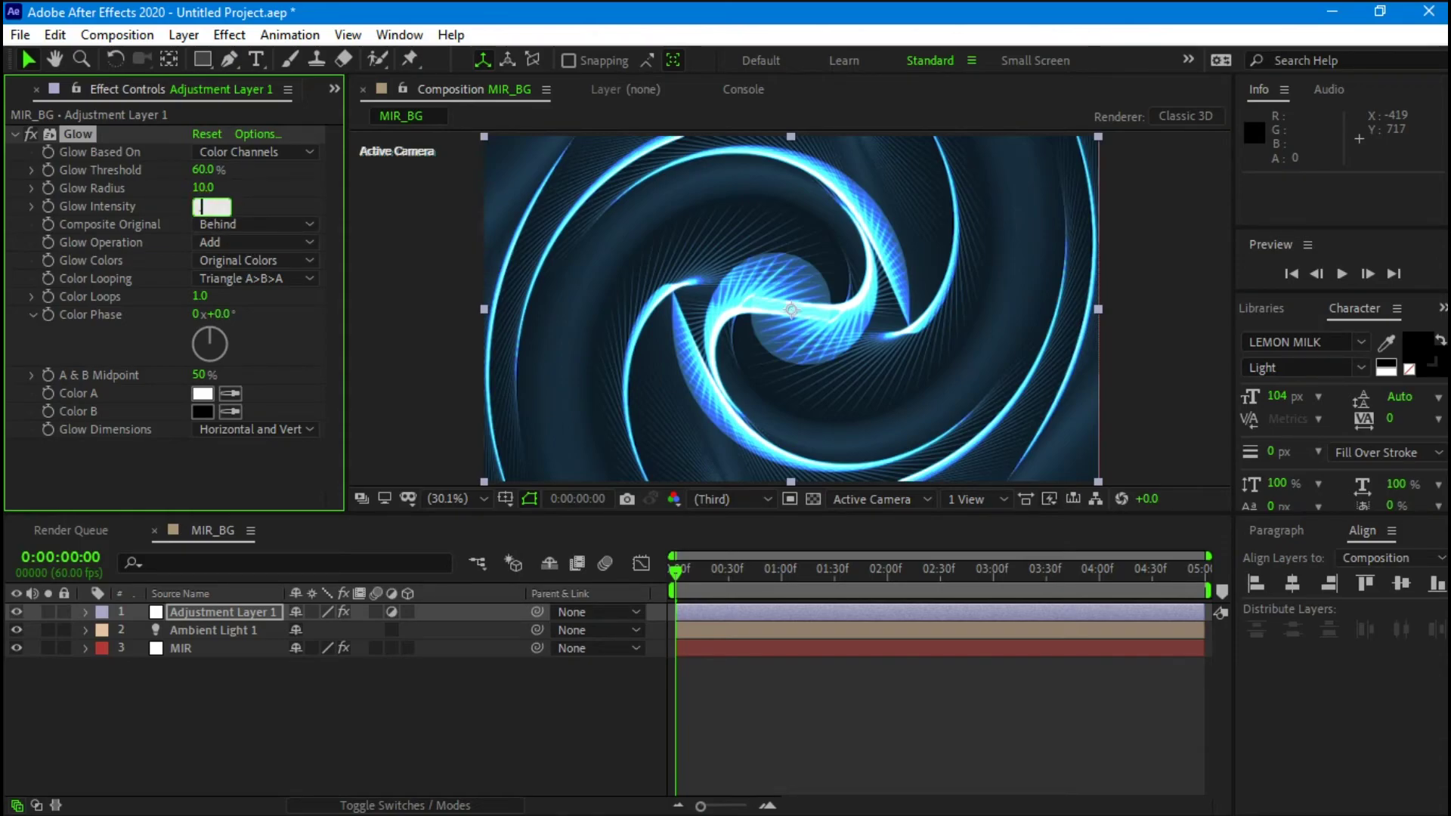
text(4)
key(Return)
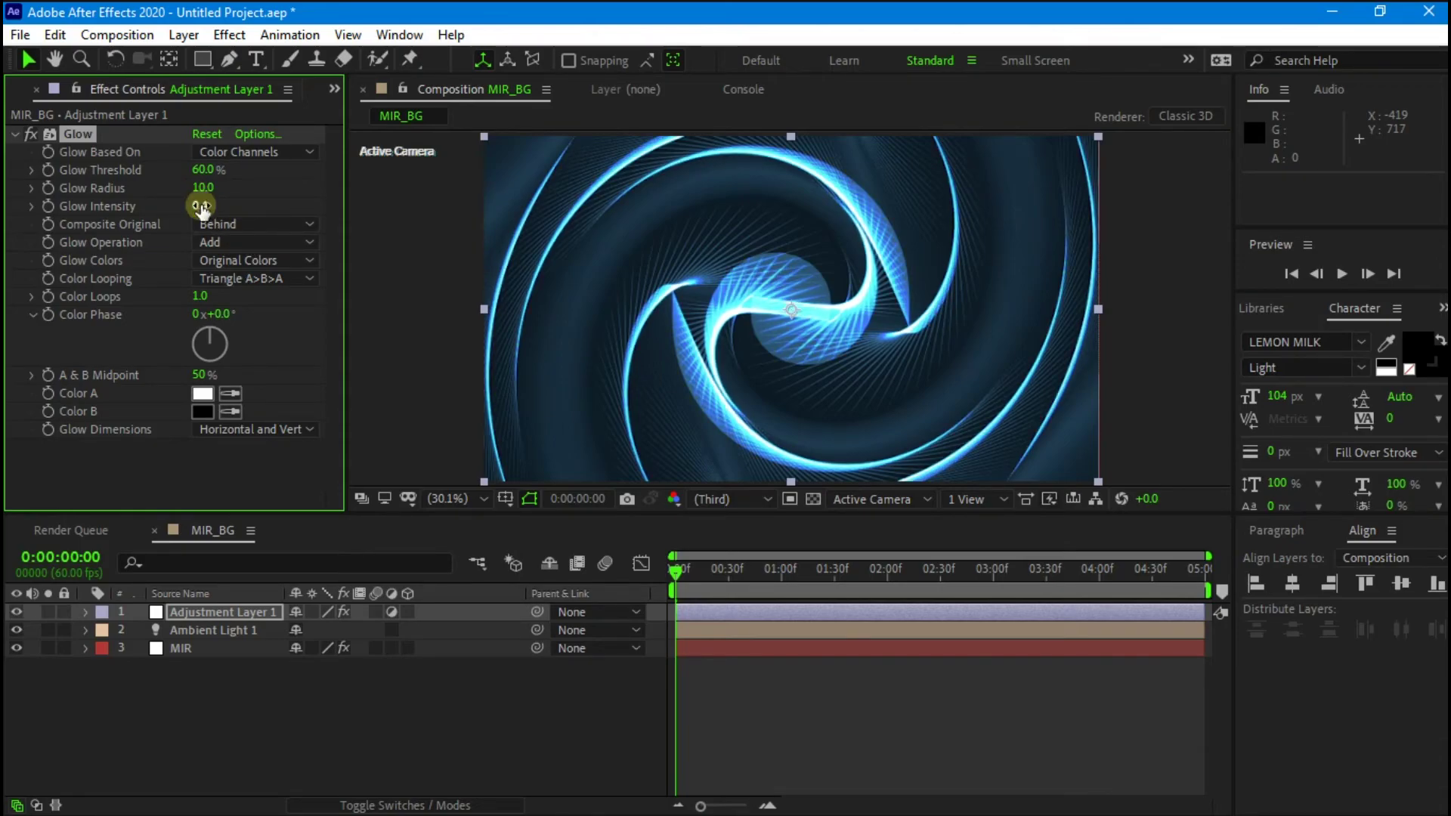
click(199, 188)
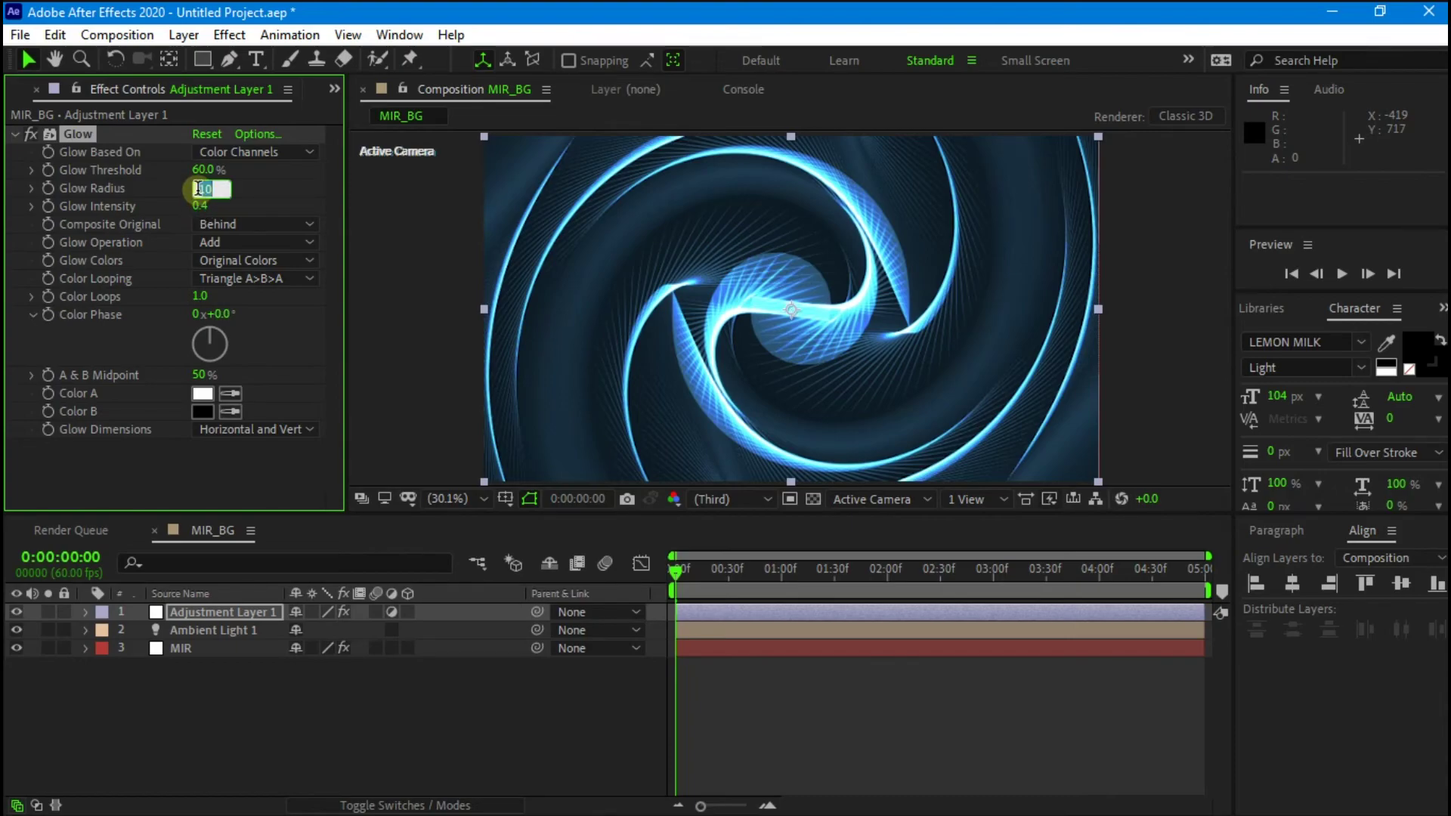
text(80)
key(Return)
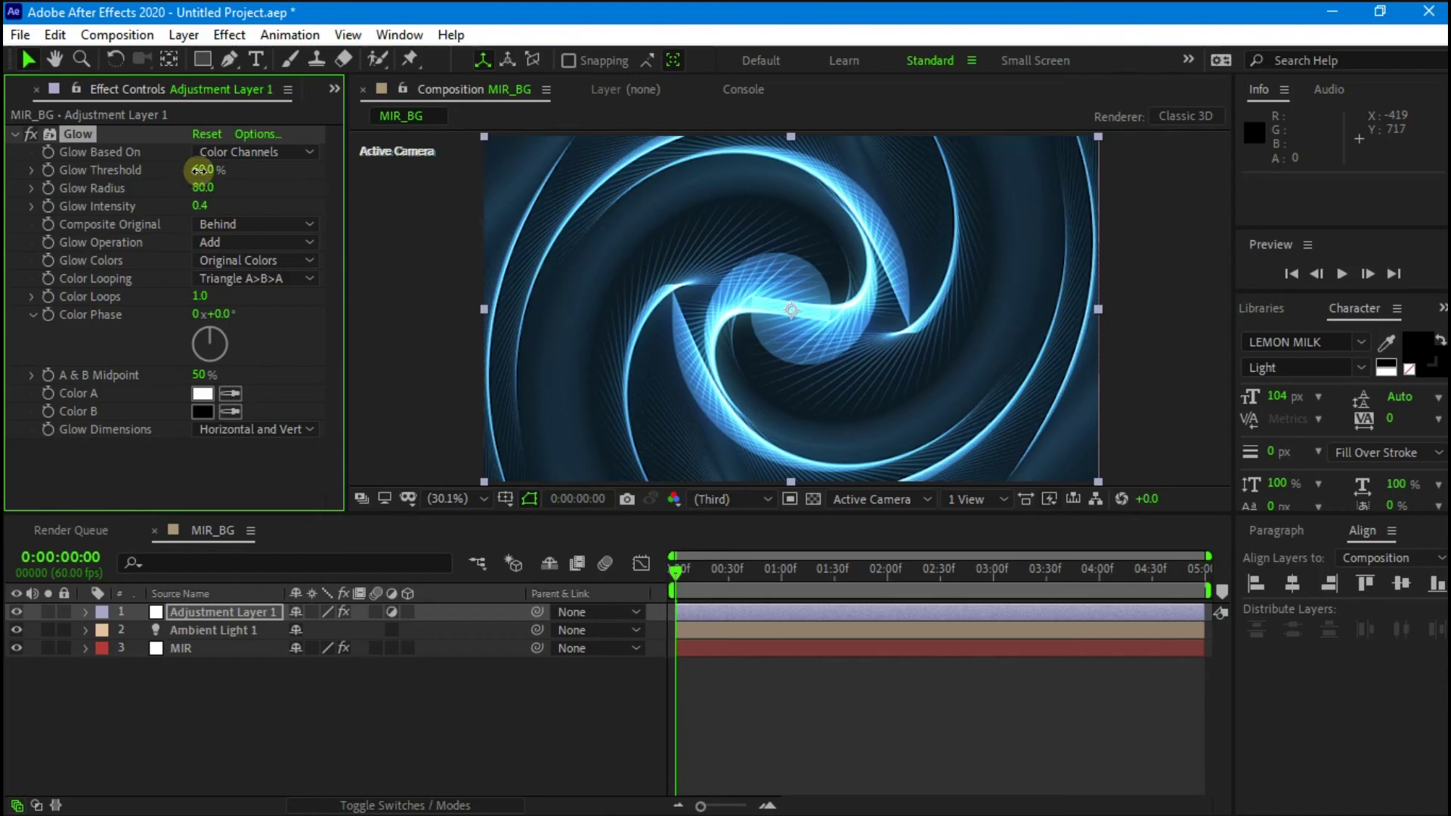
click(201, 170)
text(40)
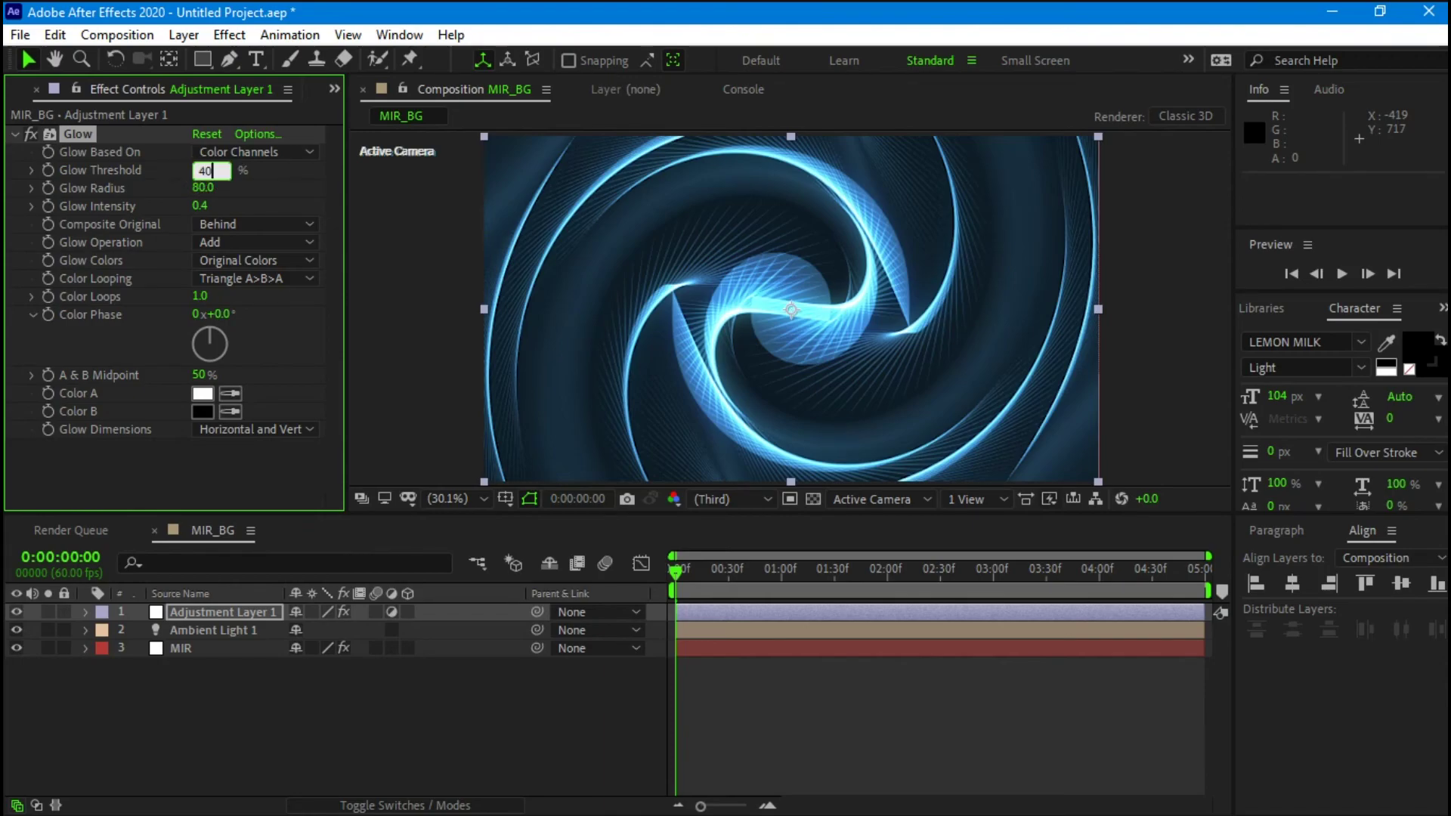
key(Return)
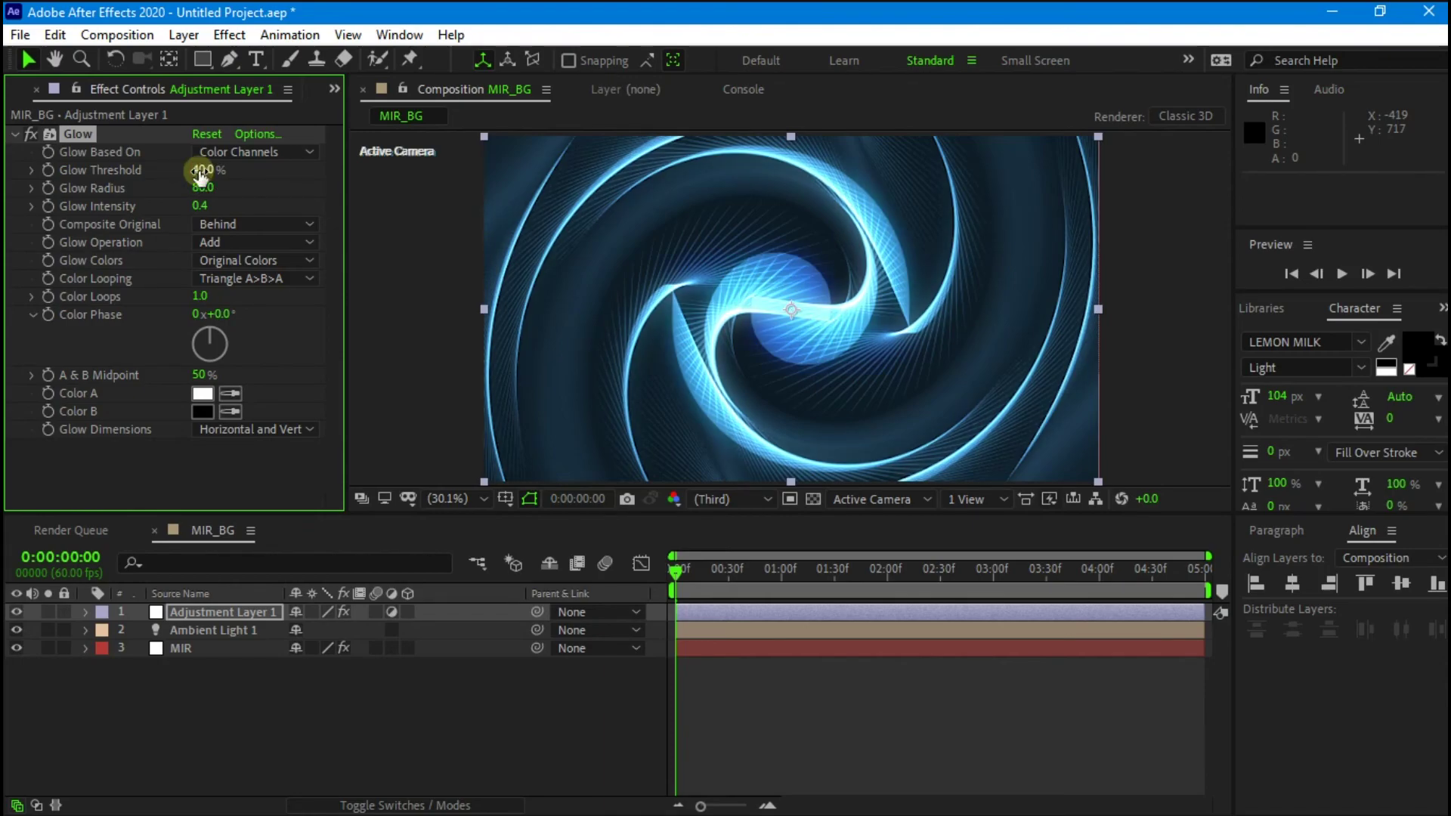